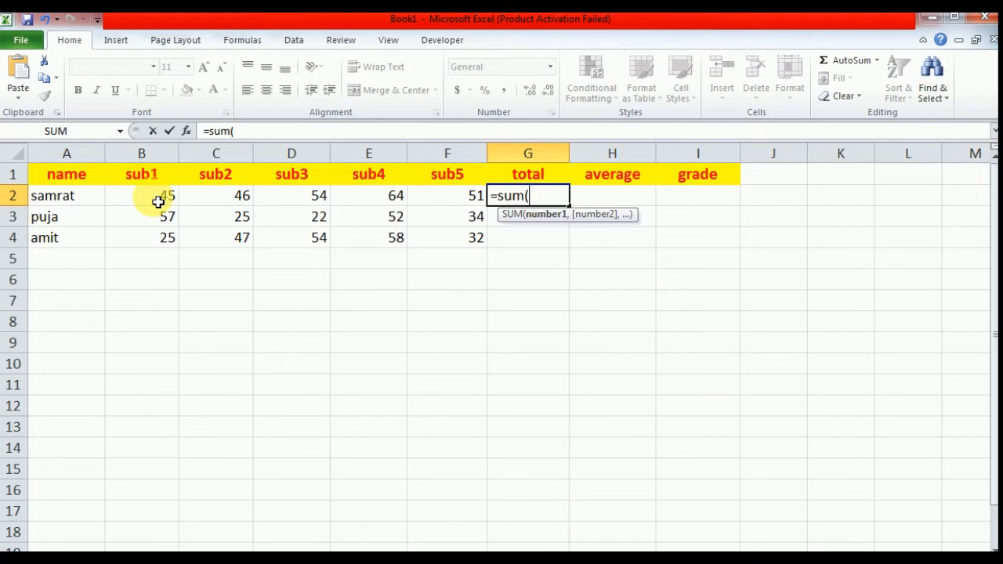
Complete the SUM formula in G2 with the range B2:F2 and a closing parenthesis.
left_click(157, 201)
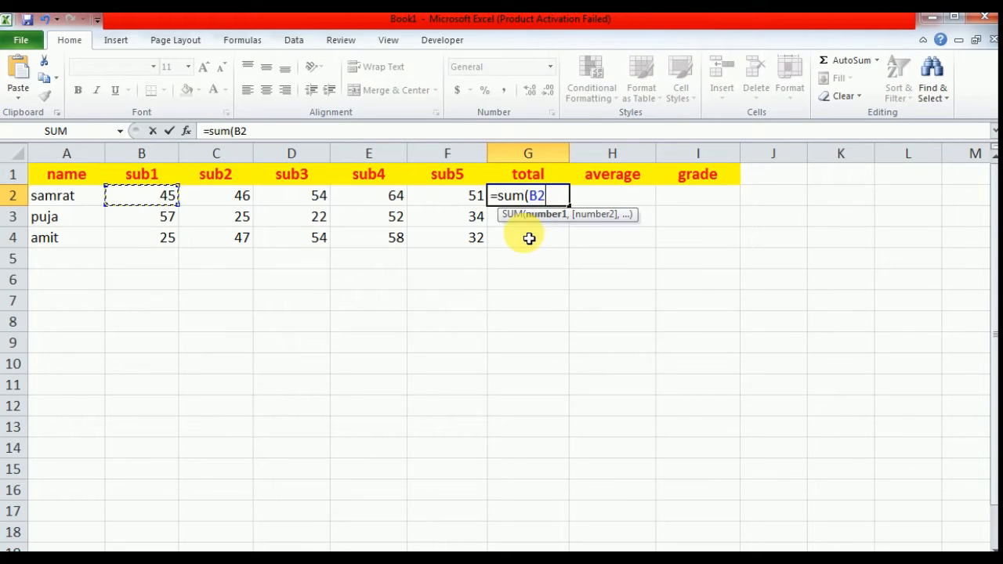
type(":")
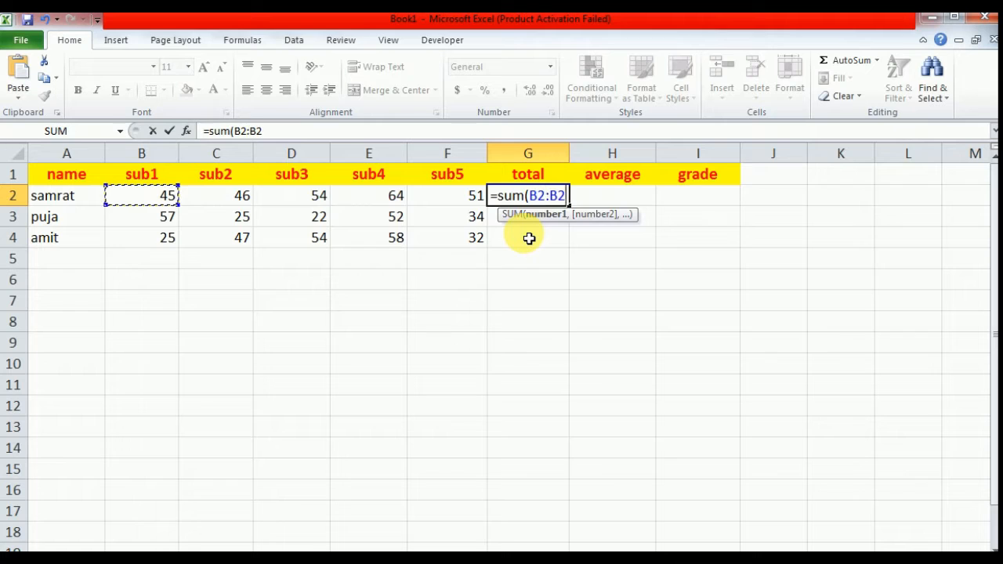
left_click(469, 206)
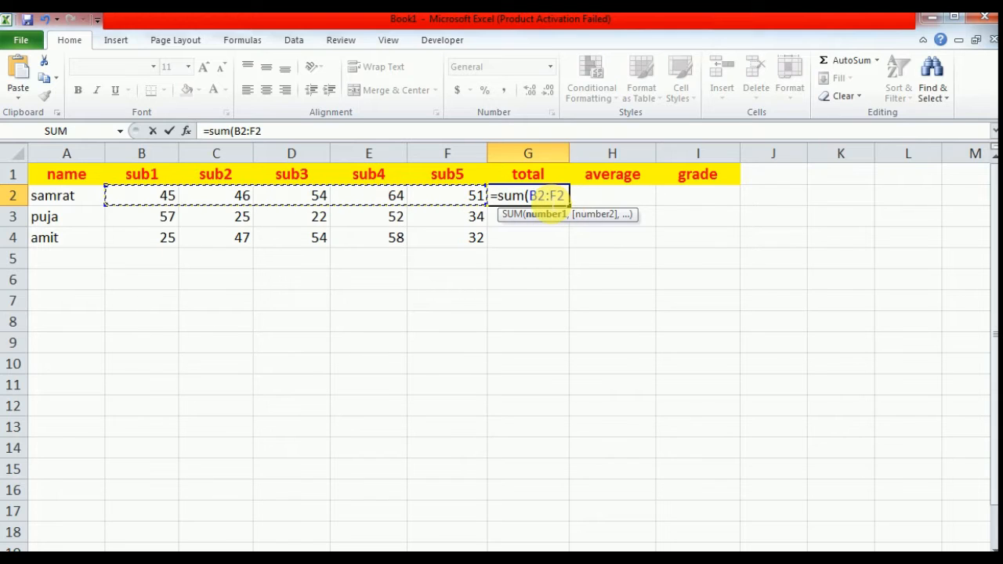
type(")")
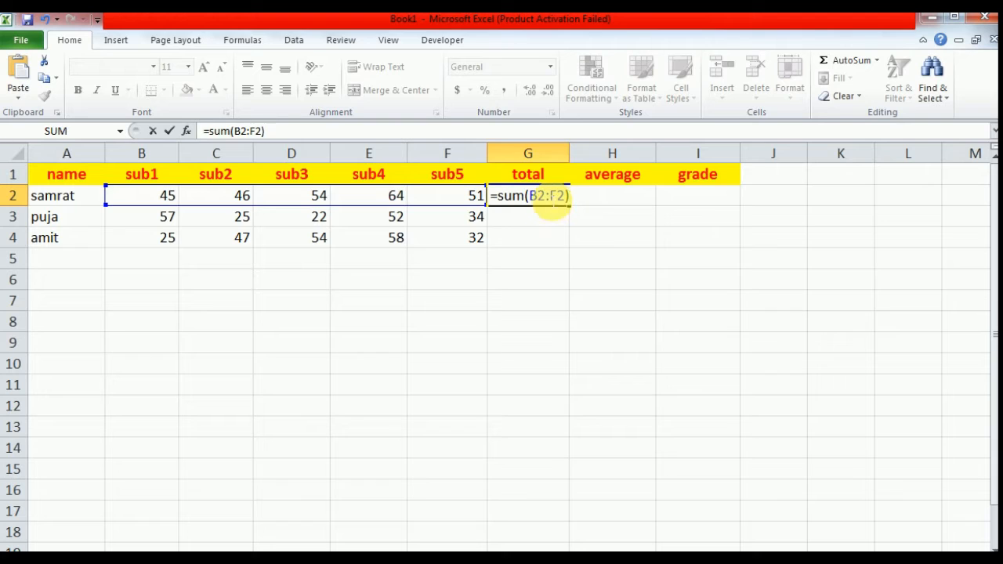
Try a plus sign in place of the colon in G2's formula, restore the colon and enter the formula.
left_click(553, 197)
key("BackSpace")
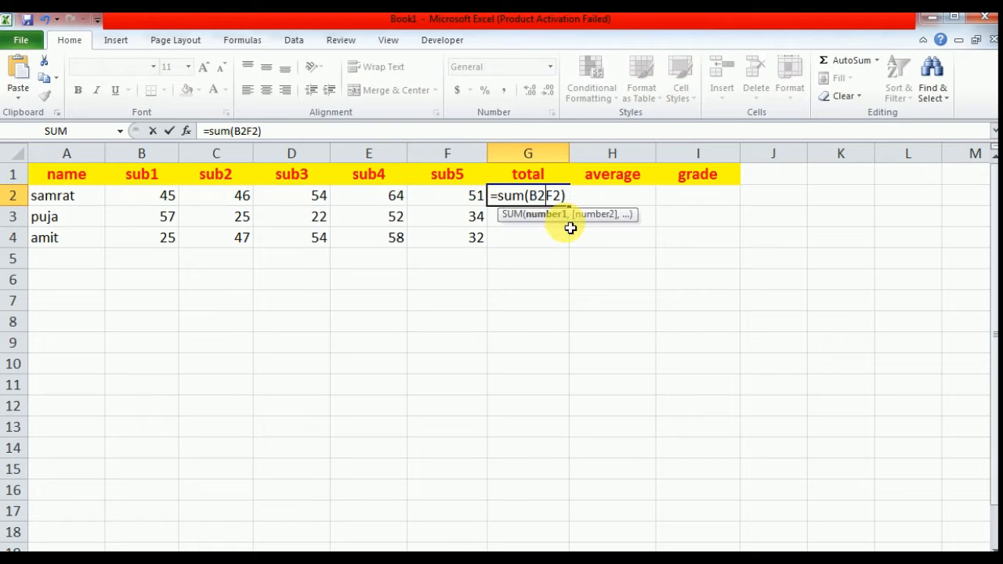
type("+")
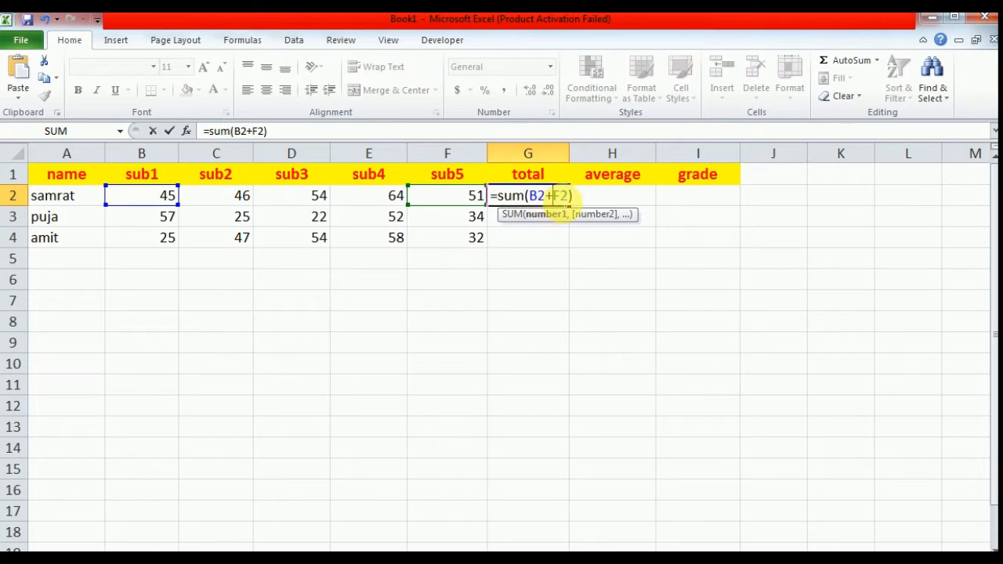
key("BackSpace")
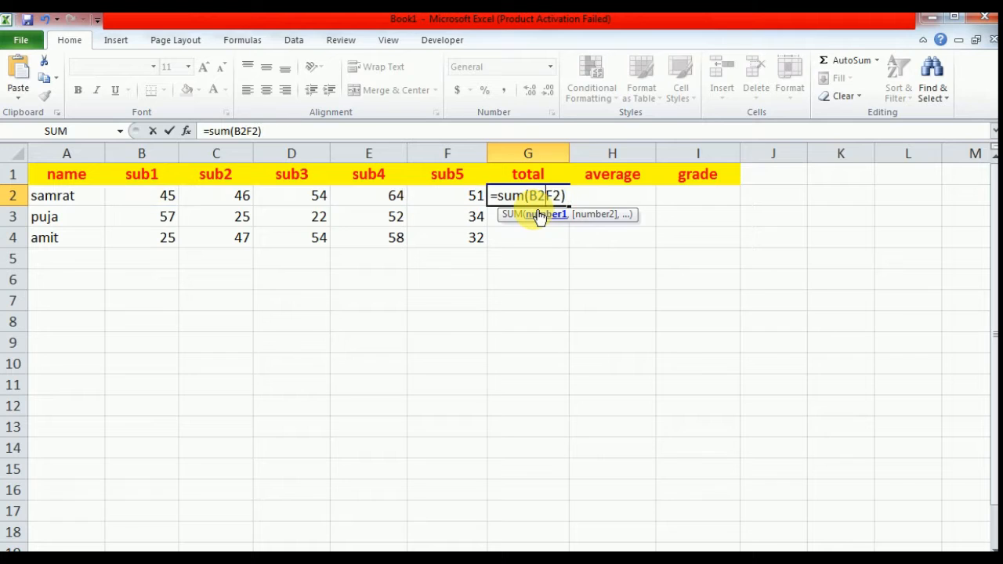
type(":")
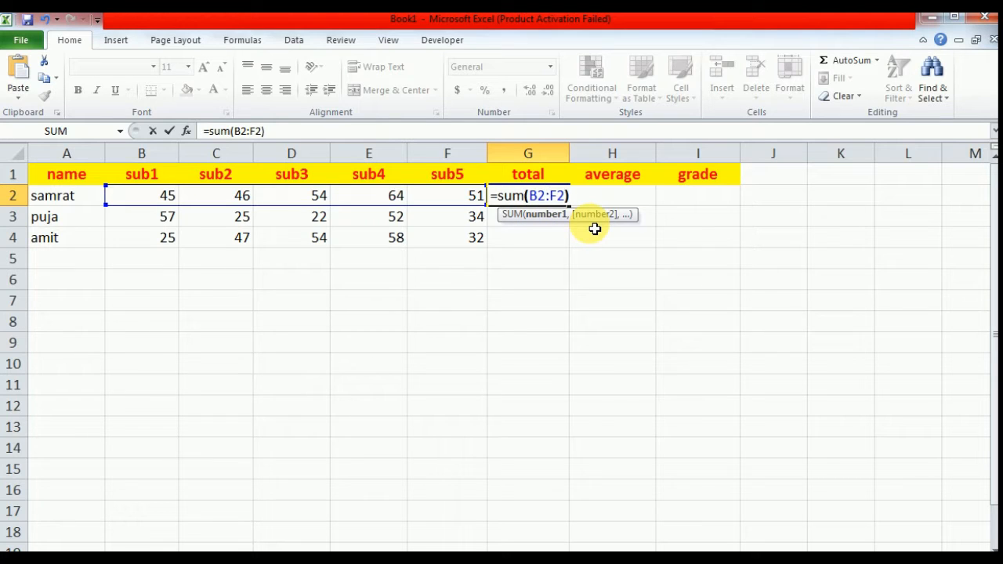
key("Return")
key("Up")
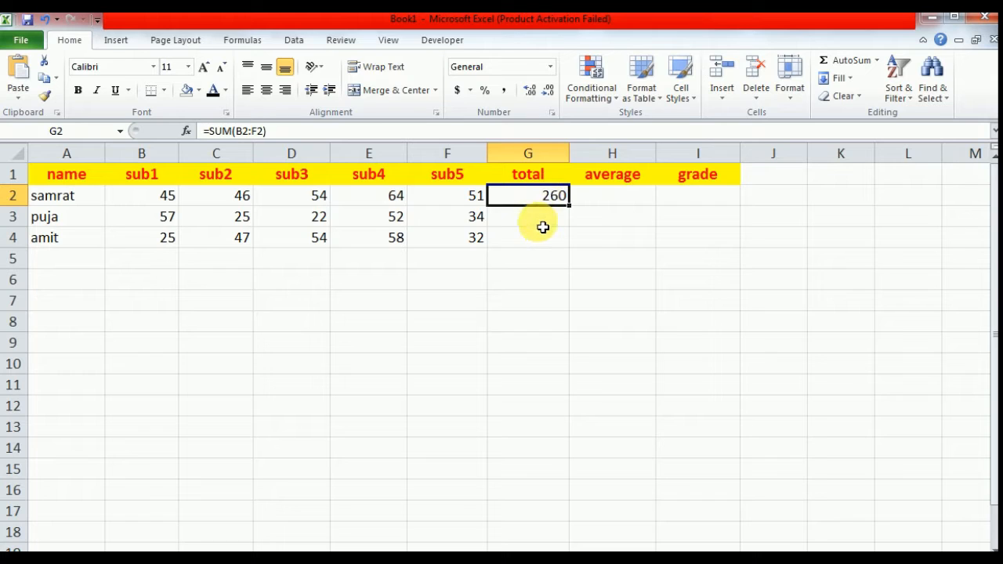
Fill the total formula from G2 down to G4 and check the formulas in the filled cells.
left_click(537, 224)
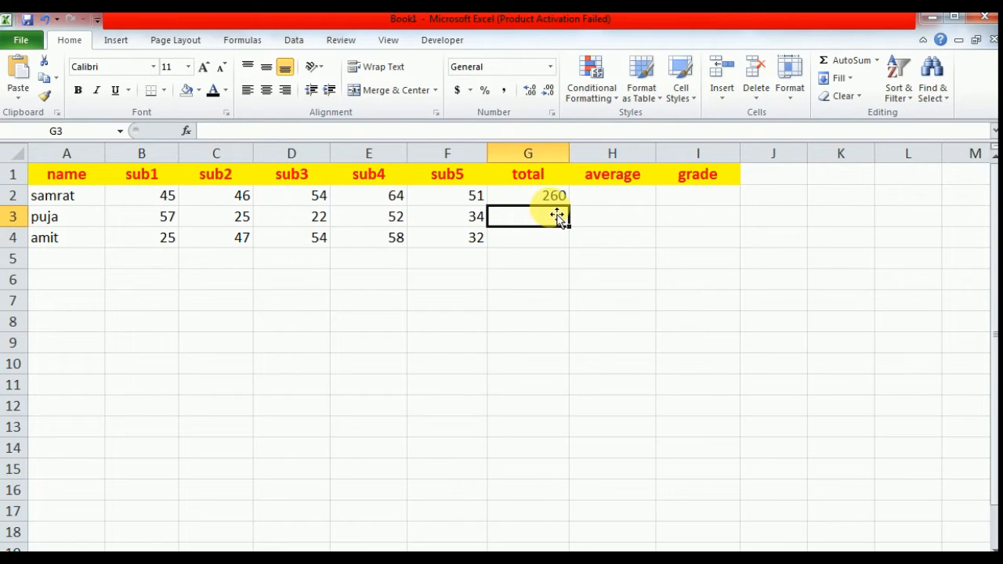
left_click(550, 197)
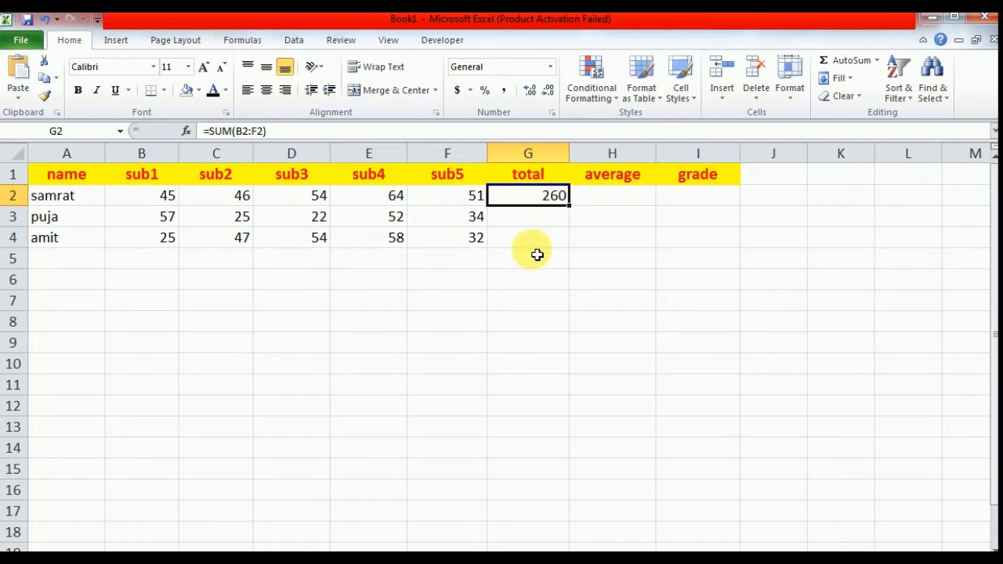
left_click_drag(576, 217, 575, 253)
left_click(558, 220)
left_click(563, 238)
left_click(556, 218)
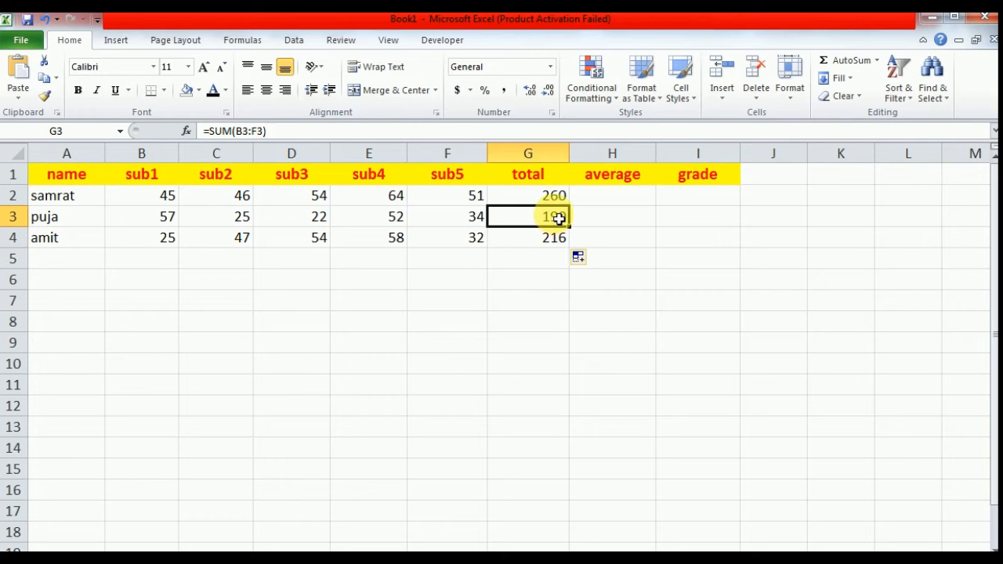
left_click(556, 197)
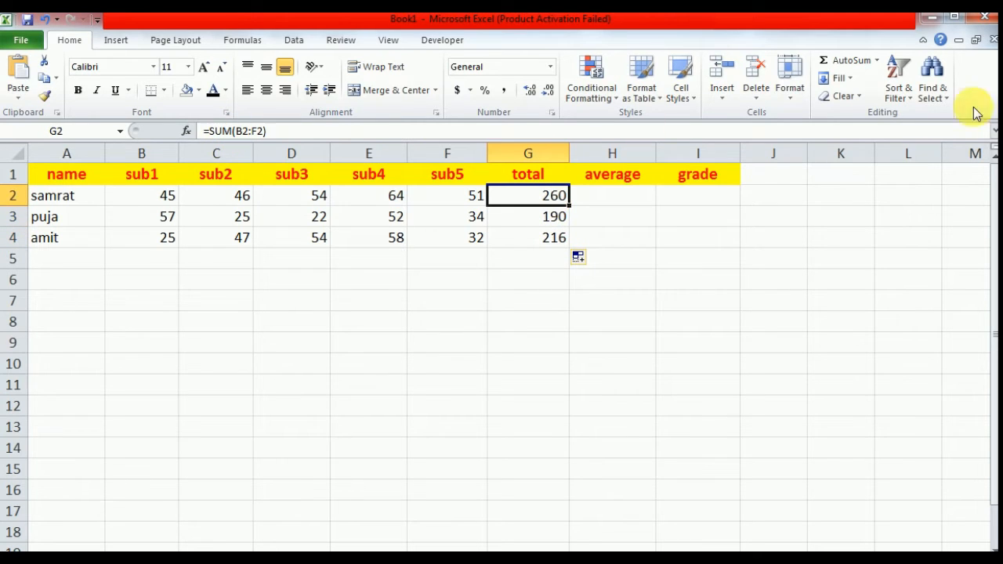
Expand the formula bar and compare the total formula in G3 with the marks in B3:F3.
left_click(993, 130)
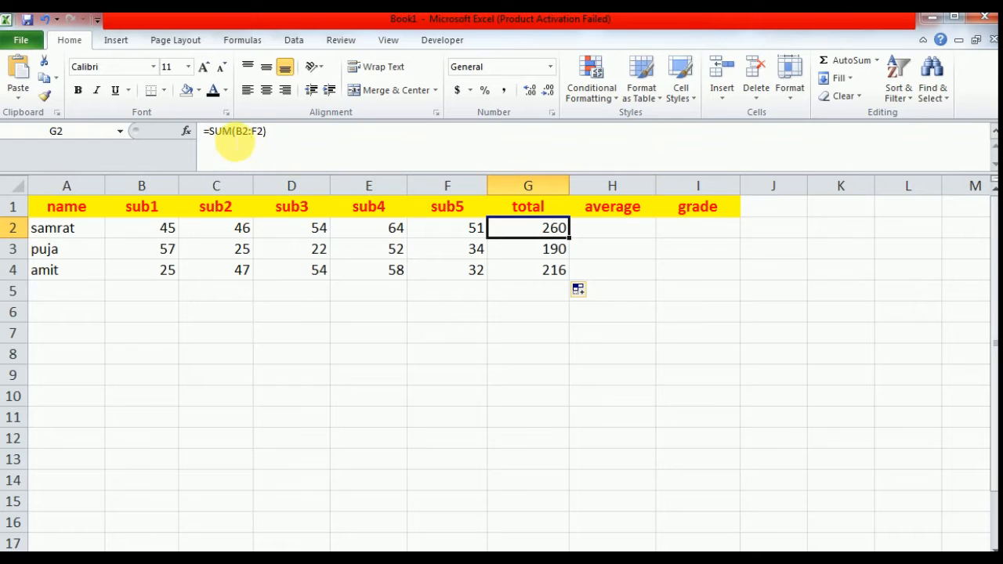
left_click(546, 252)
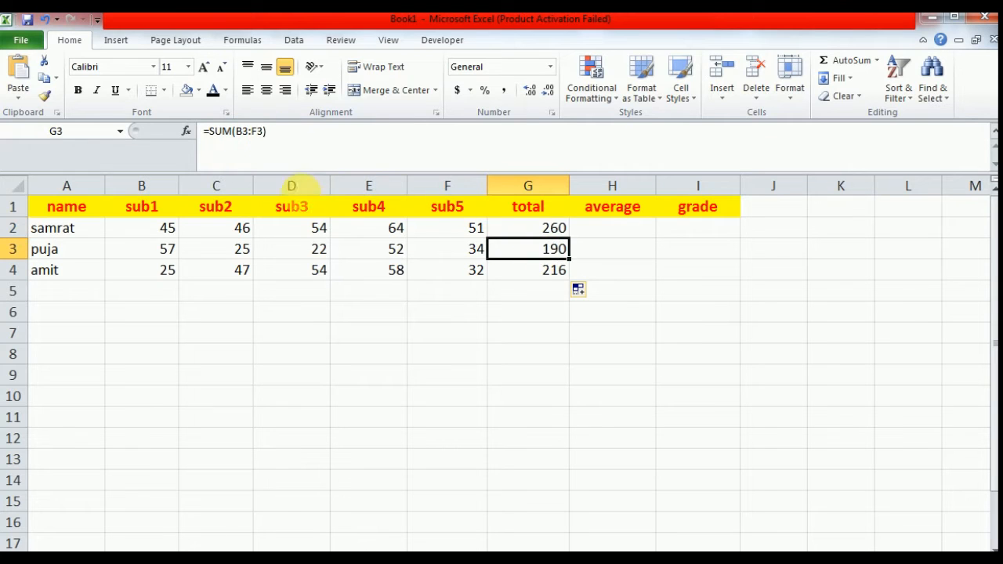
left_click(166, 250)
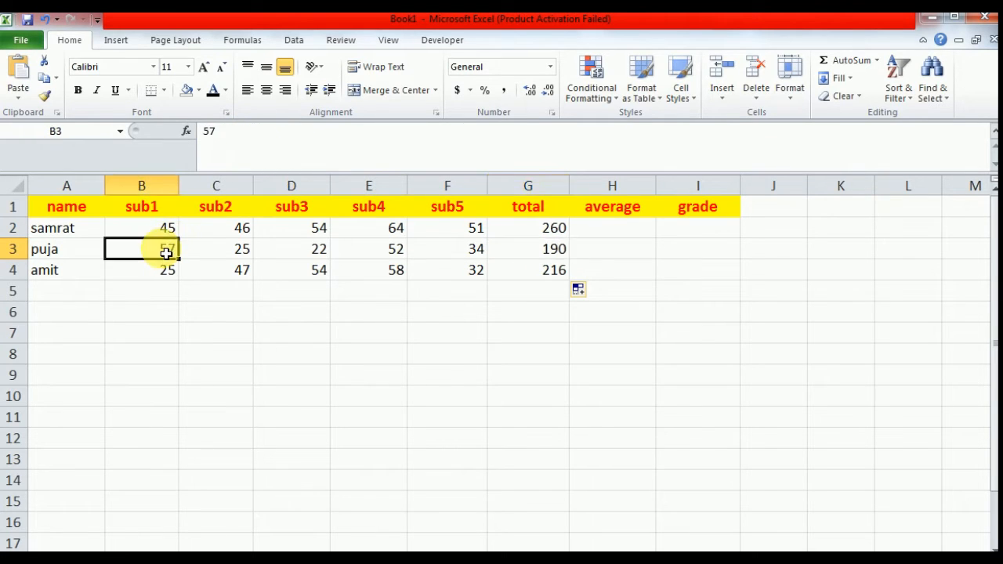
left_click(477, 250)
left_click_drag(152, 260, 470, 252)
left_click(560, 259)
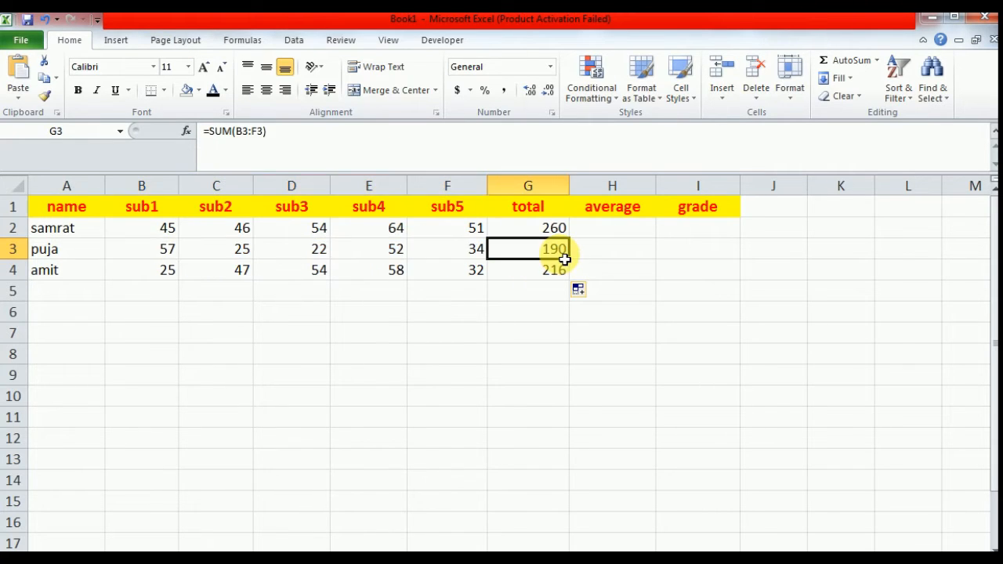
Clear the filled totals from cells G3:G4.
left_click(556, 228)
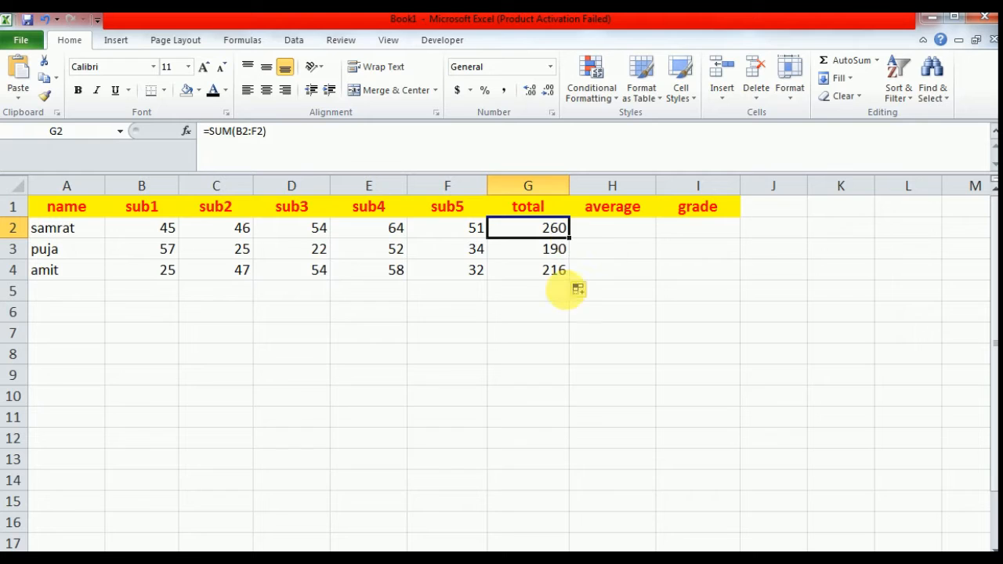
left_click_drag(553, 251, 552, 277)
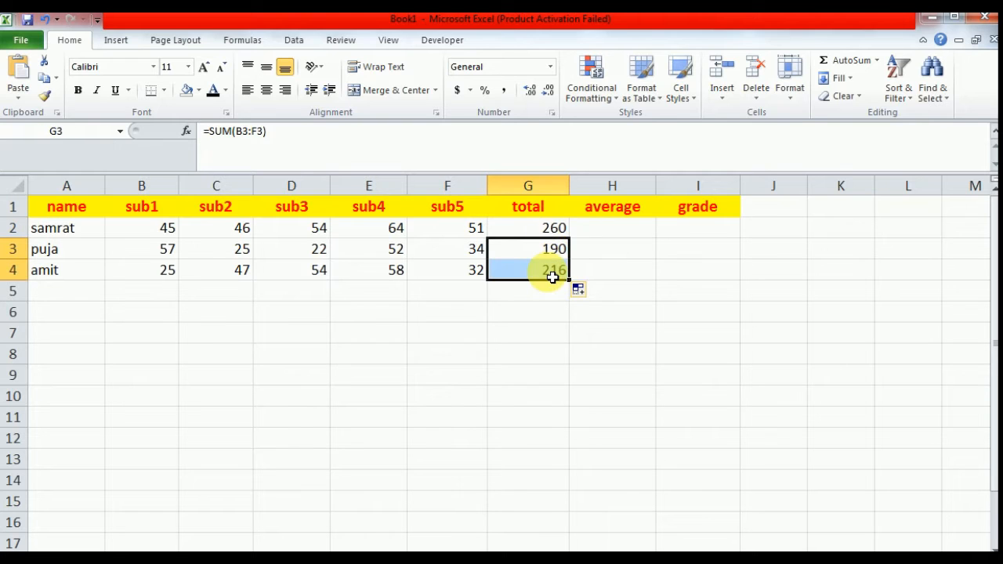
key("Delete")
Copy the total formula from G2 and paste it into G3 and G4.
left_click(553, 230)
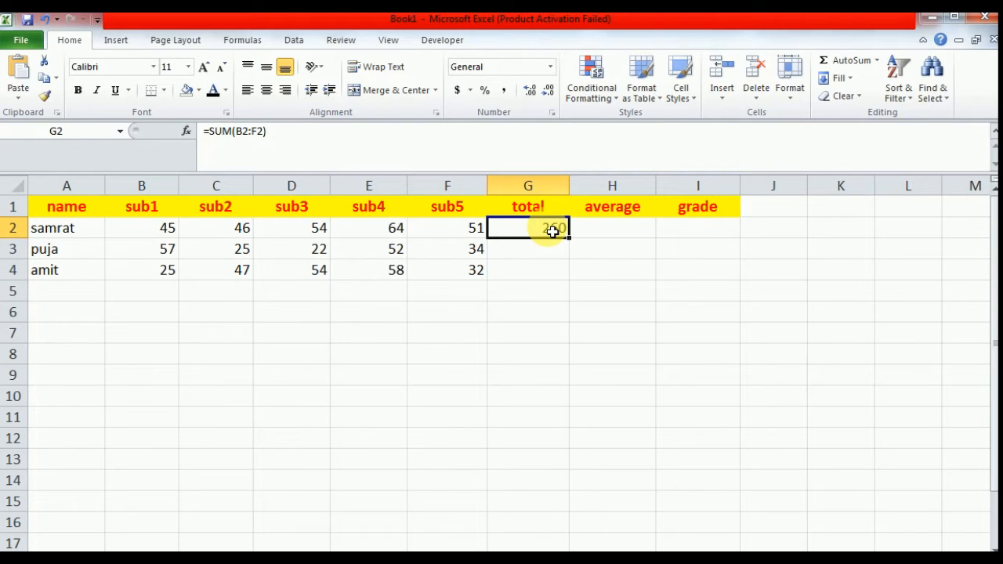
right_click(552, 230)
left_click(586, 254)
left_click(548, 258)
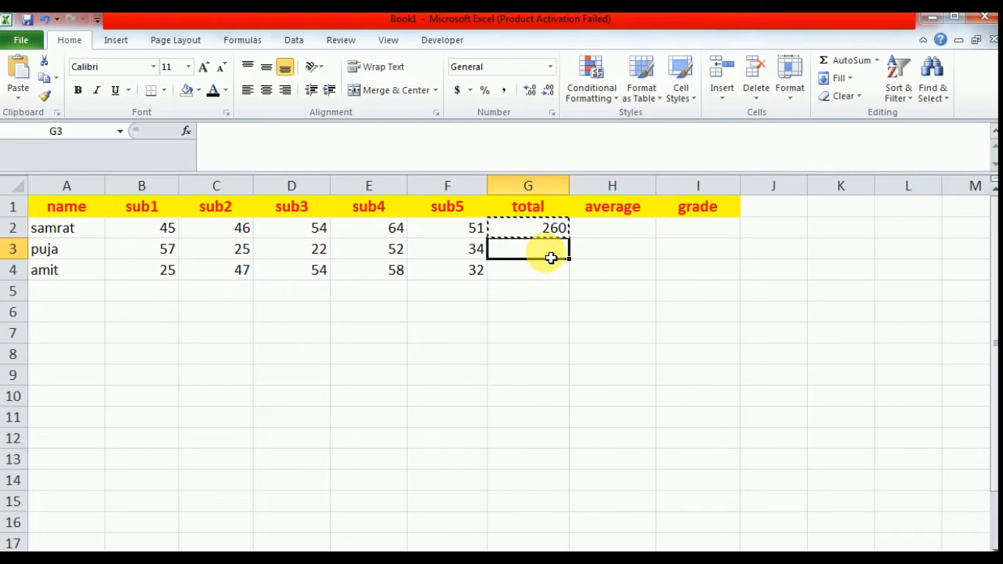
right_click(547, 258)
left_click(580, 315)
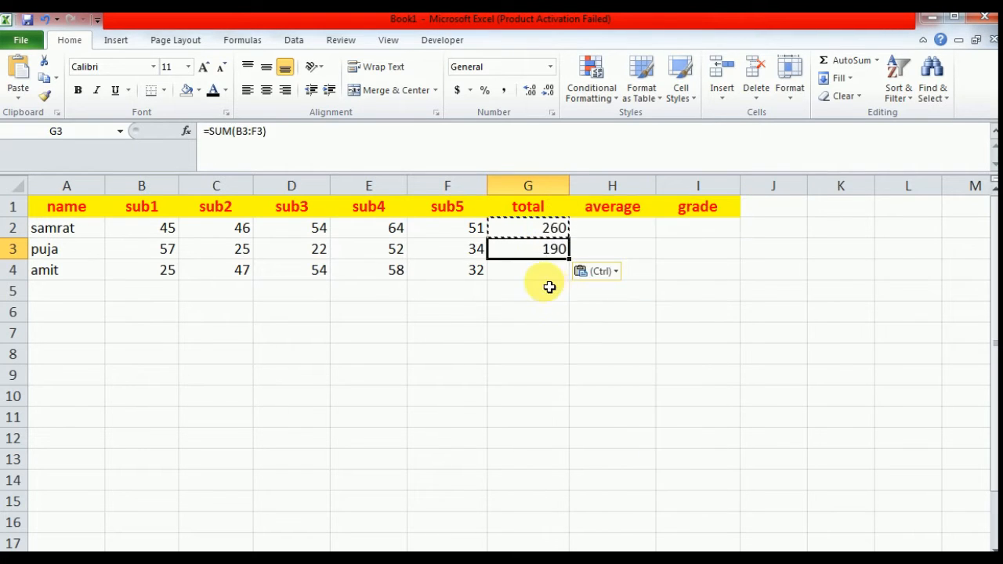
right_click(546, 281)
right_click(546, 269)
left_click(578, 329)
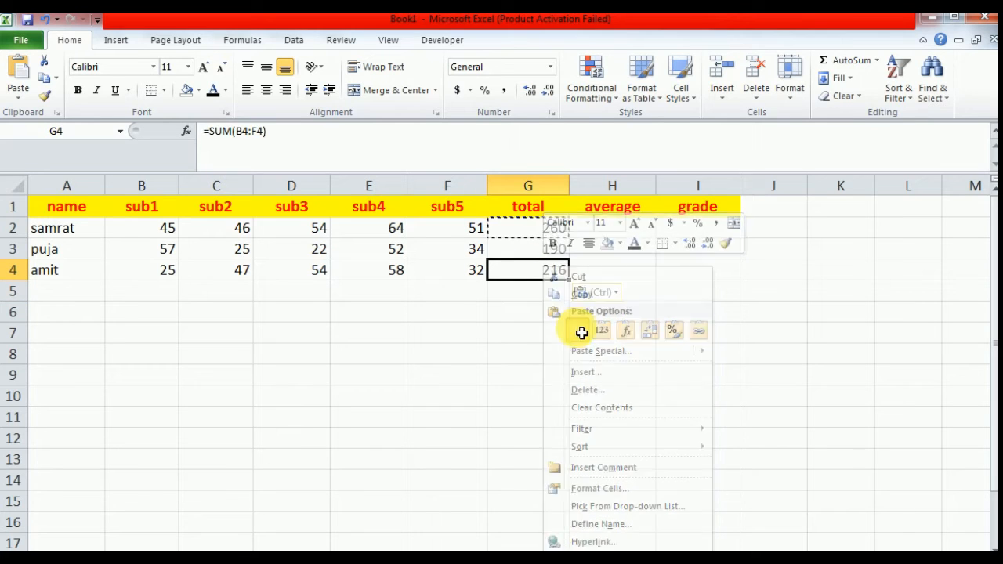
key("Escape")
Examine the total formulas in G2:G4, the average header and the first student's marks in B2:F2.
left_click(544, 233)
left_click(540, 251)
left_click(541, 272)
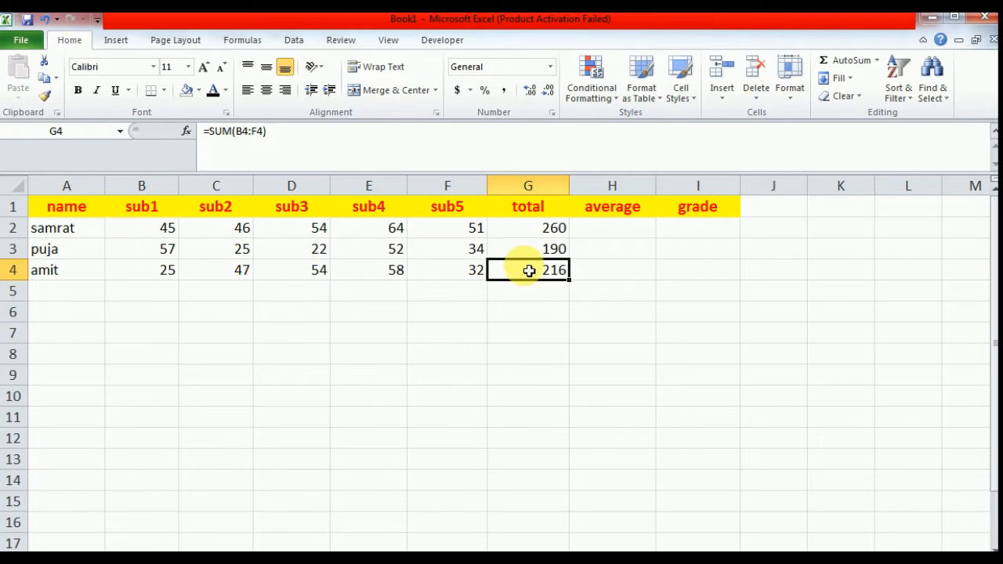
left_click(524, 230)
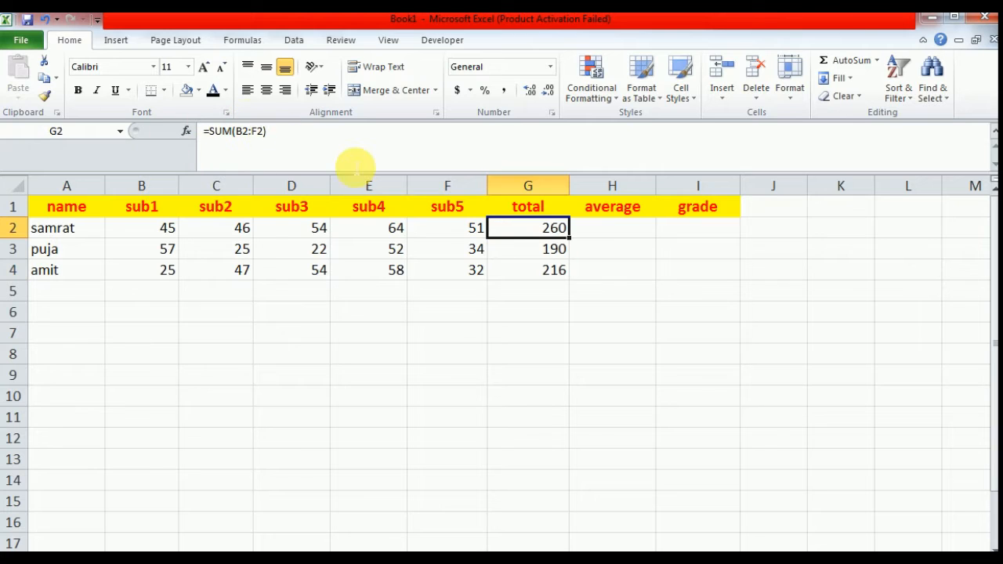
left_click(611, 210)
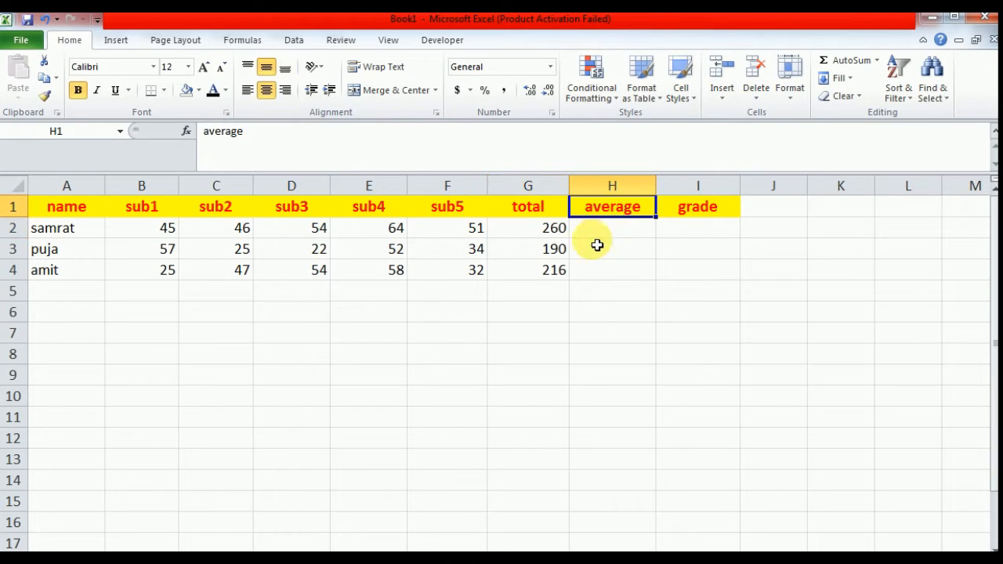
left_click(62, 227)
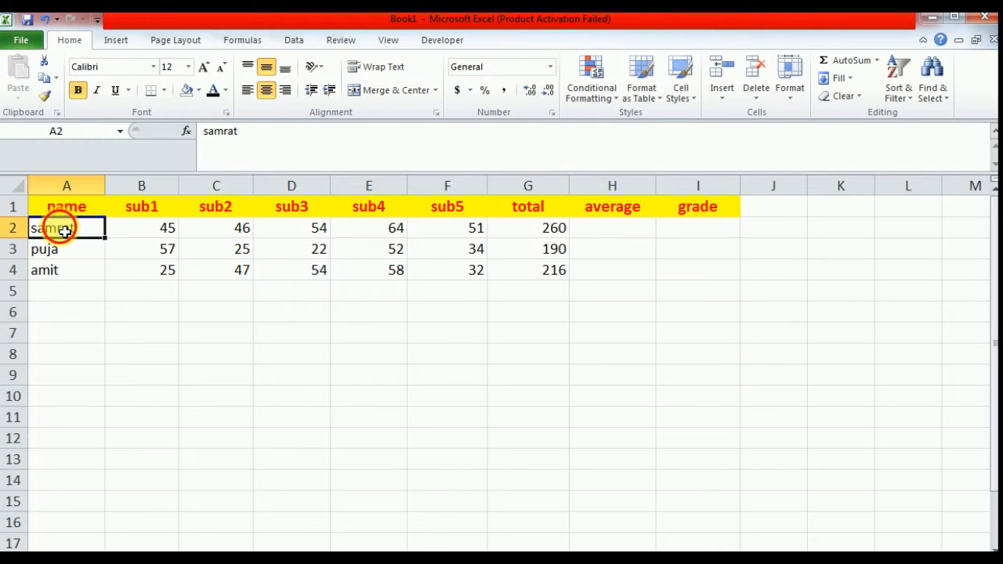
left_click(546, 233)
left_click_drag(446, 226, 163, 238)
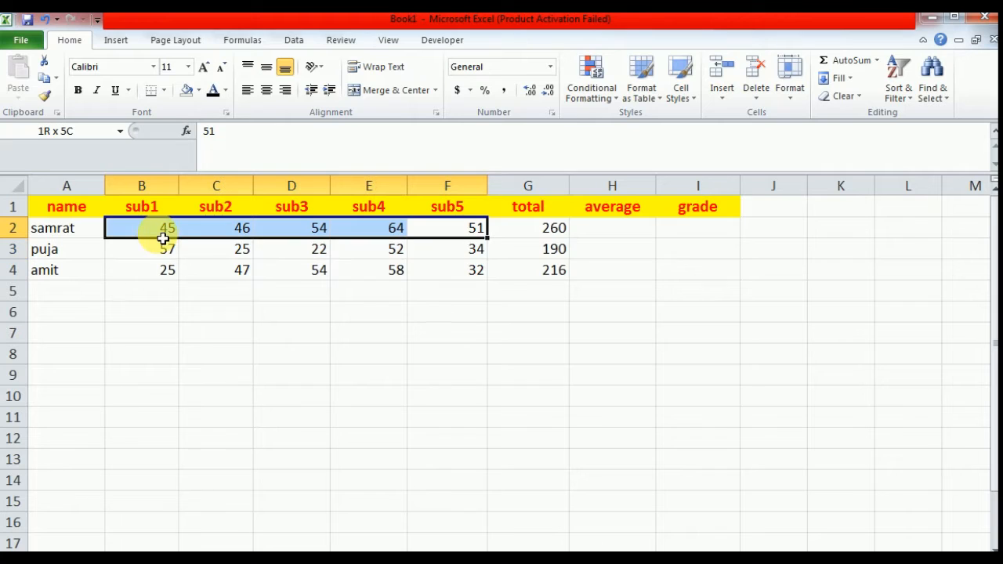
left_click(559, 229)
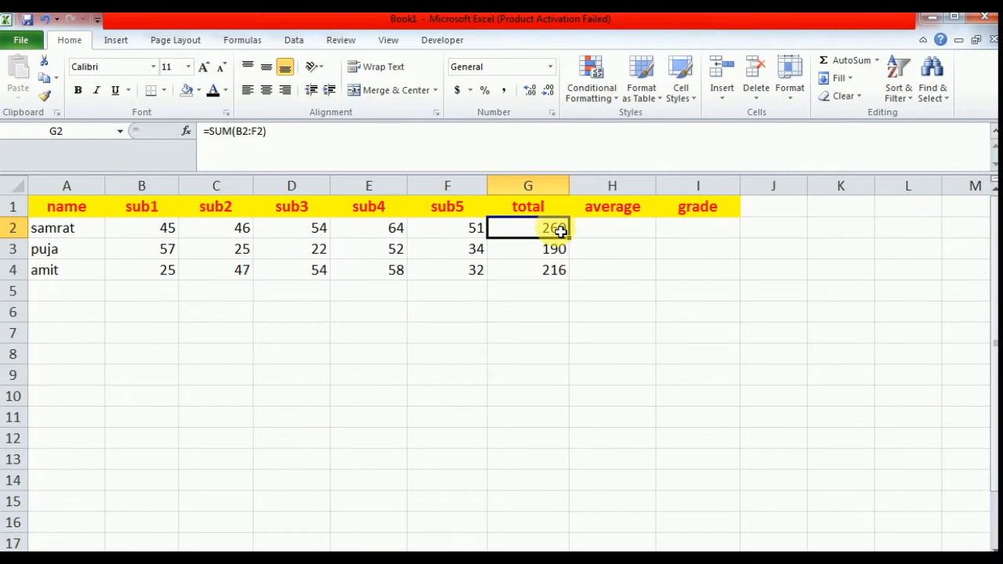
Enter the formula =average(B2:F2) in H2 for the first student's average.
left_click(621, 234)
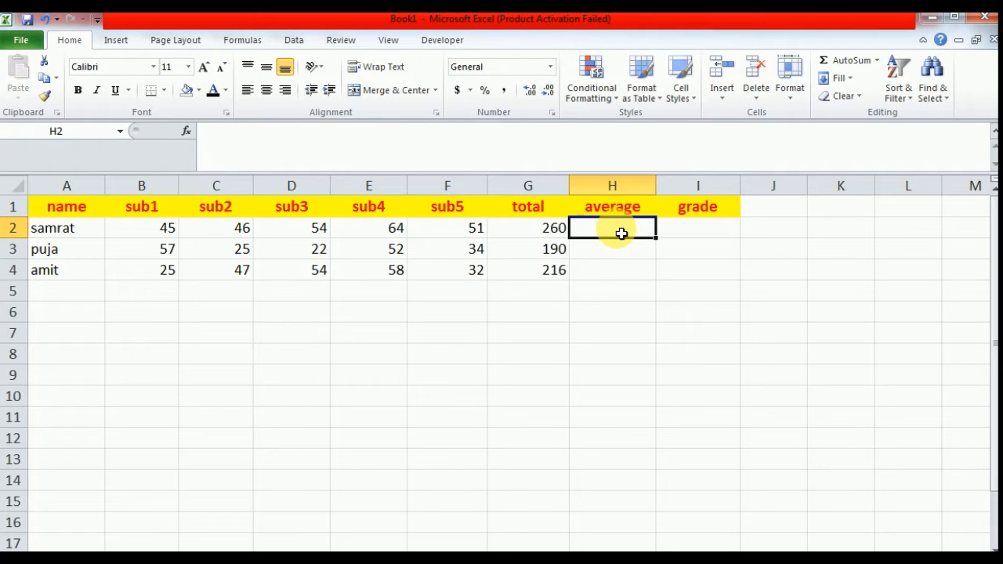
type("=")
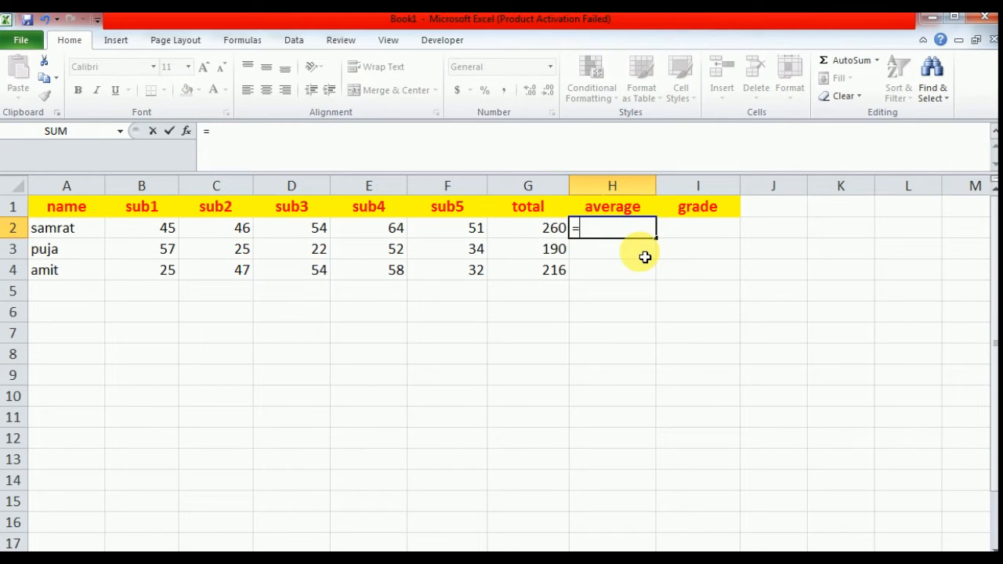
type("average")
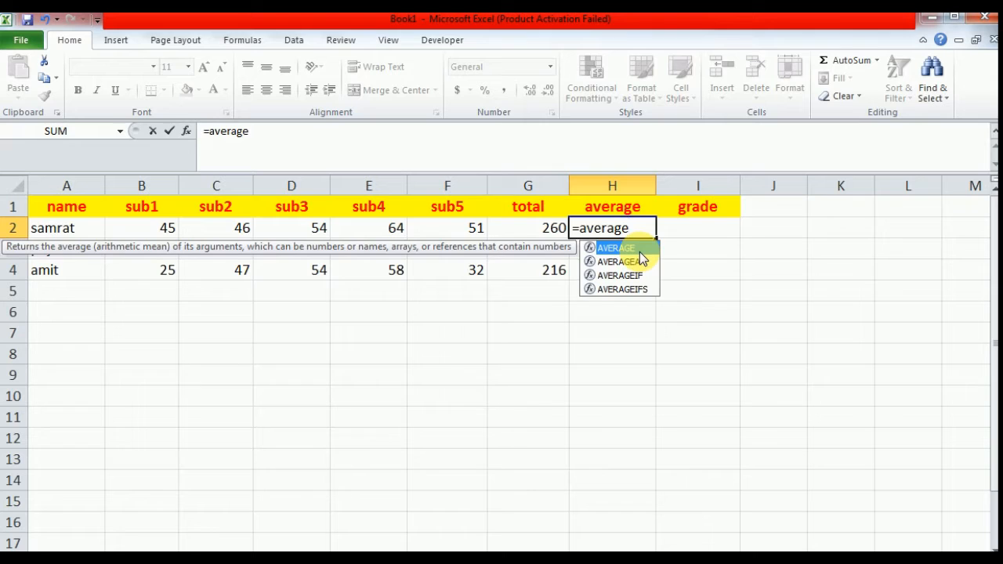
type("(")
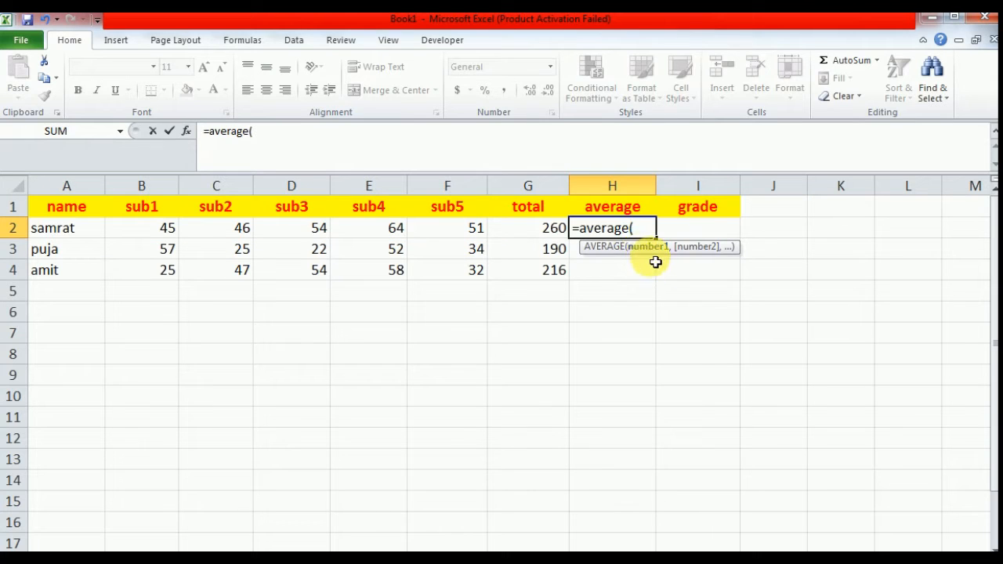
left_click_drag(166, 234, 462, 230)
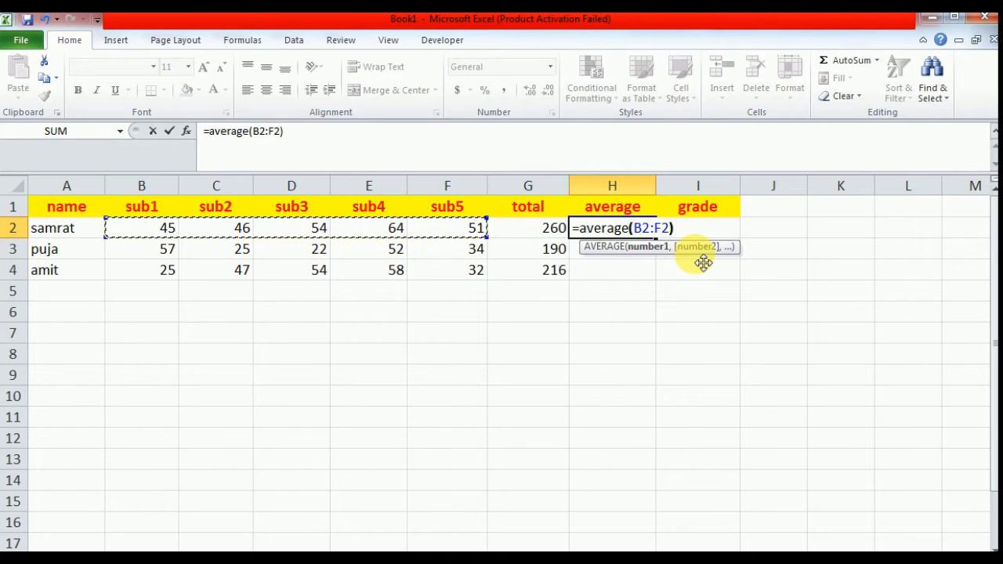
key("Return")
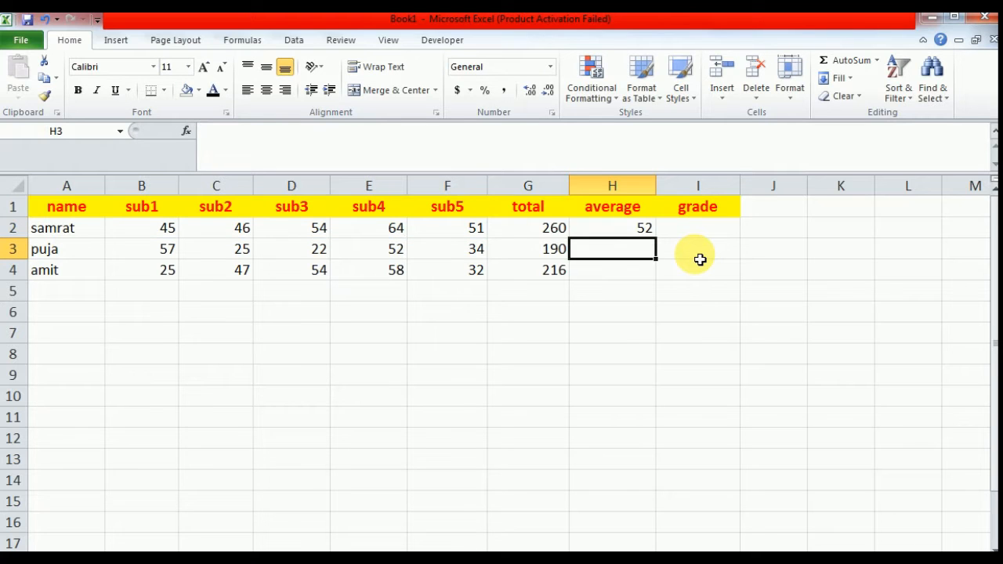
Fill the average formula from H2 down through H4 and check the formulas in the average column.
key("Up")
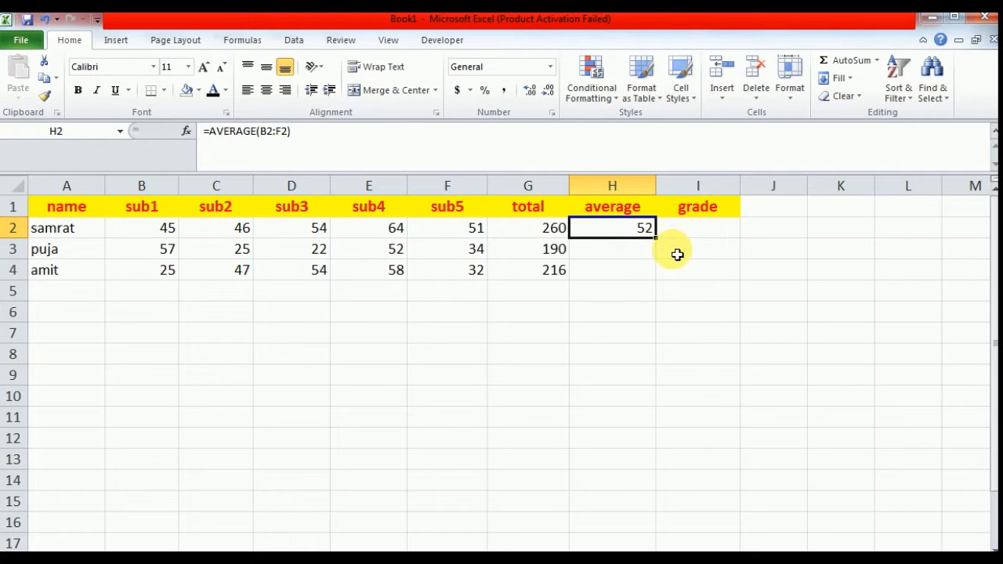
left_click_drag(663, 244, 651, 282)
left_click(642, 250)
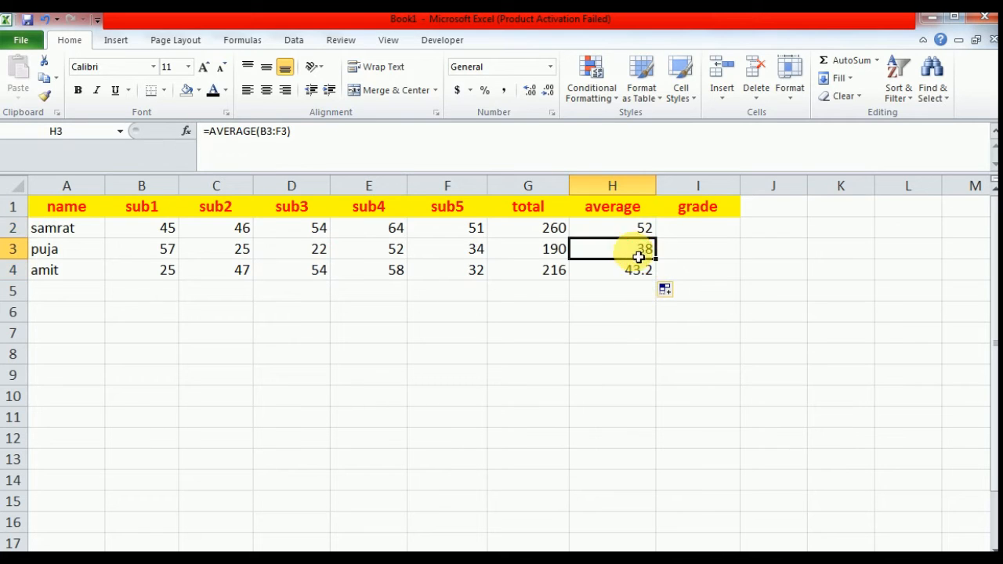
left_click(632, 270)
left_click(641, 253)
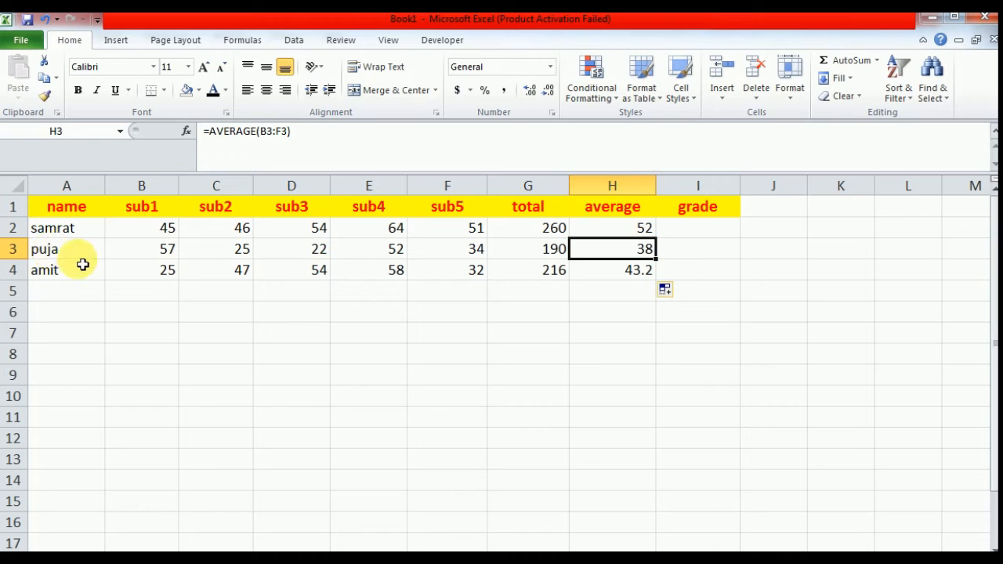
left_click(55, 271)
left_click(634, 274)
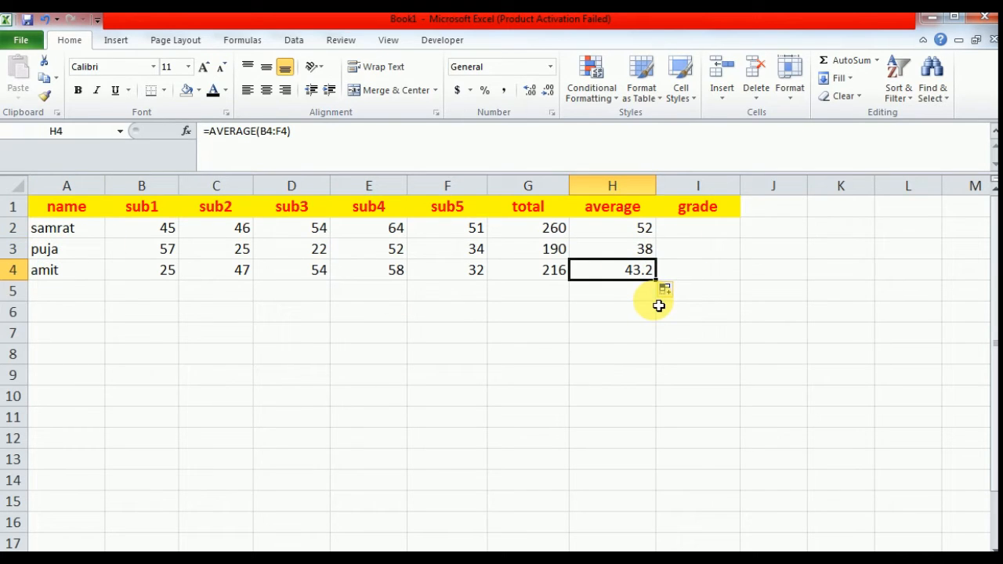
left_click(552, 229)
left_click(604, 236)
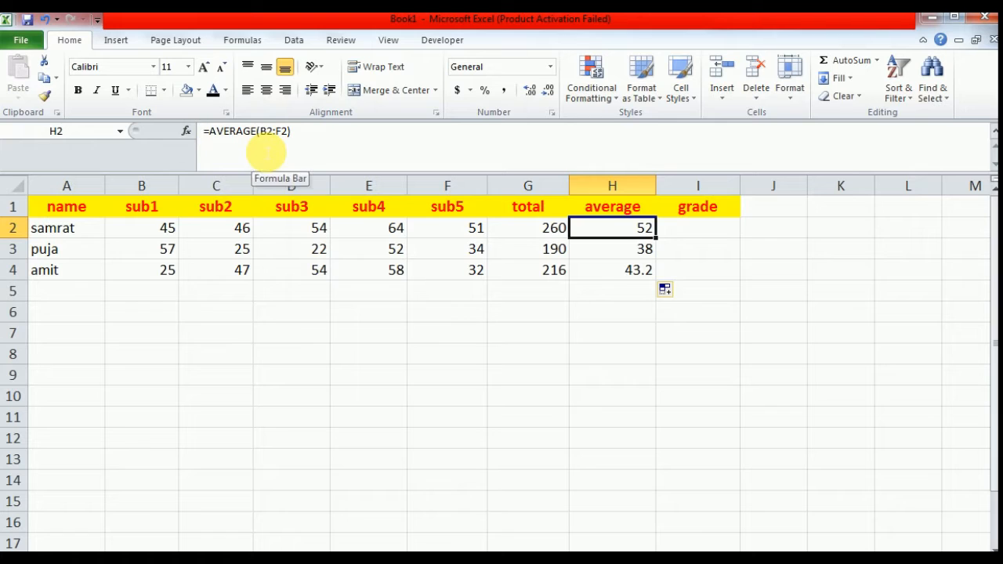
left_click(694, 213)
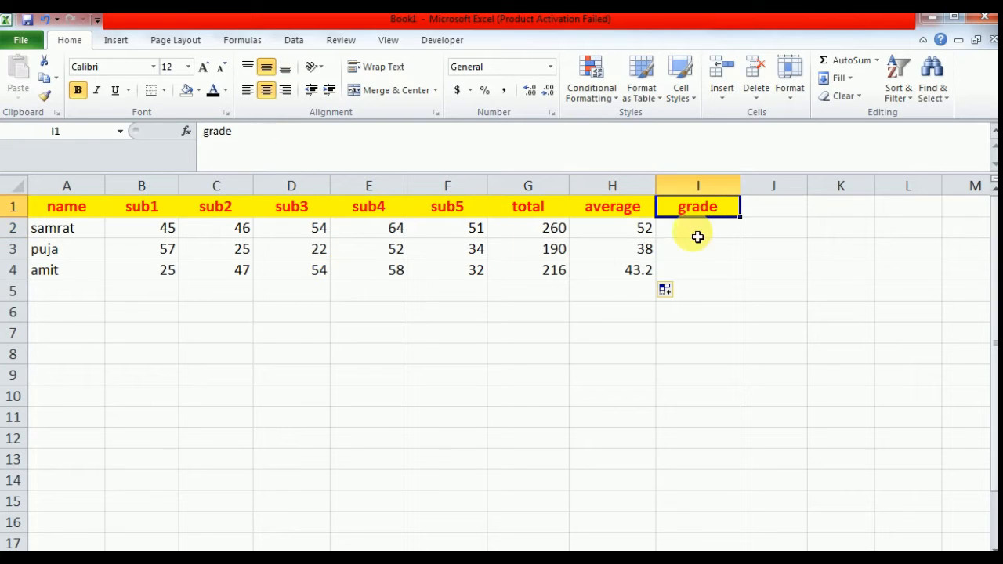
left_click(699, 238)
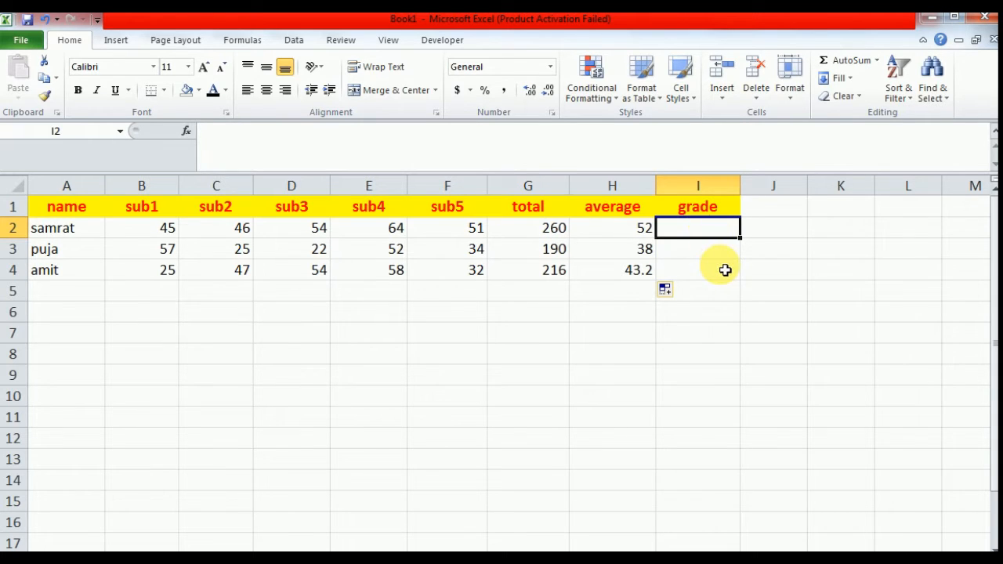
type("if")
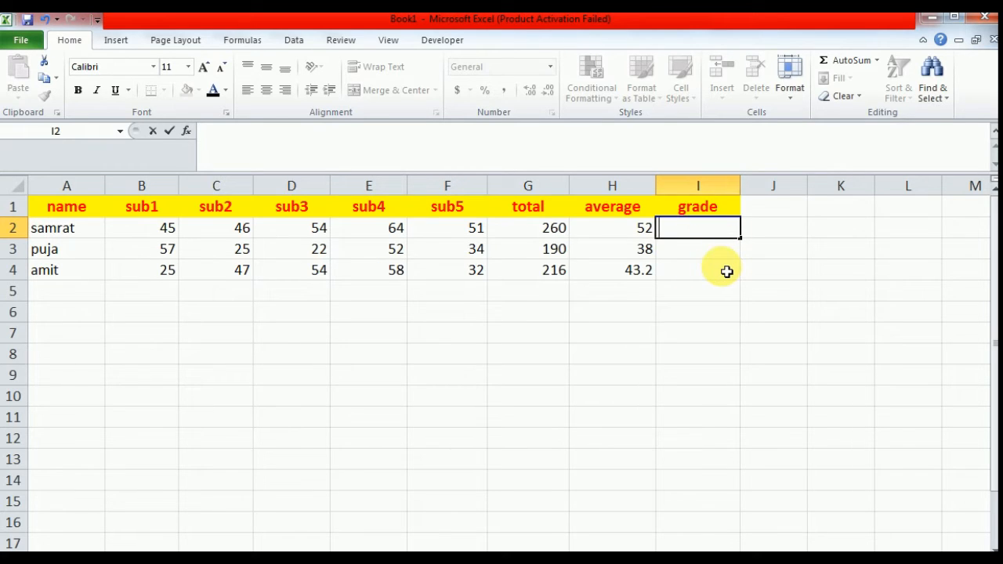
type("=grade")
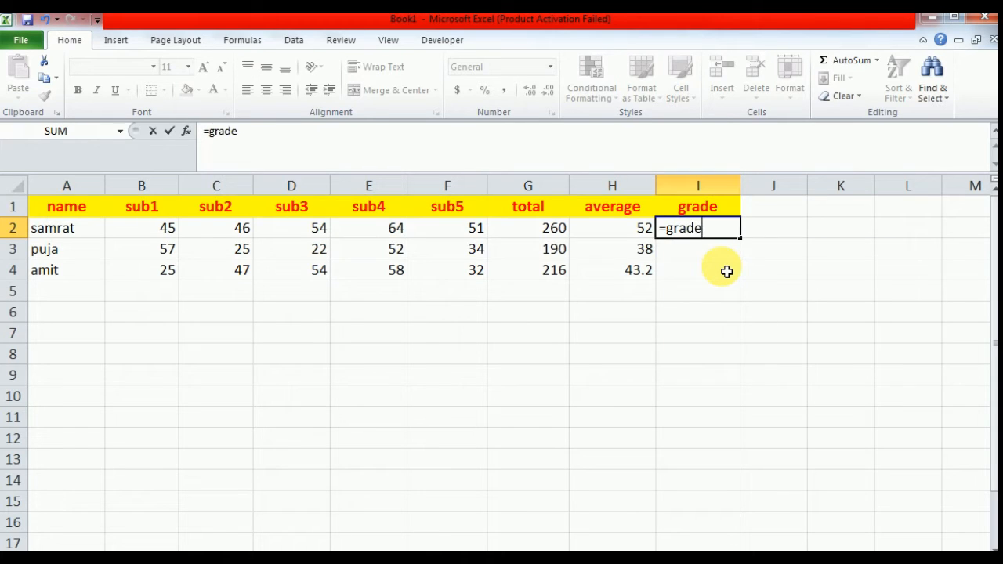
key("BackSpace")
key("BackSpace")
key("BackSpace")
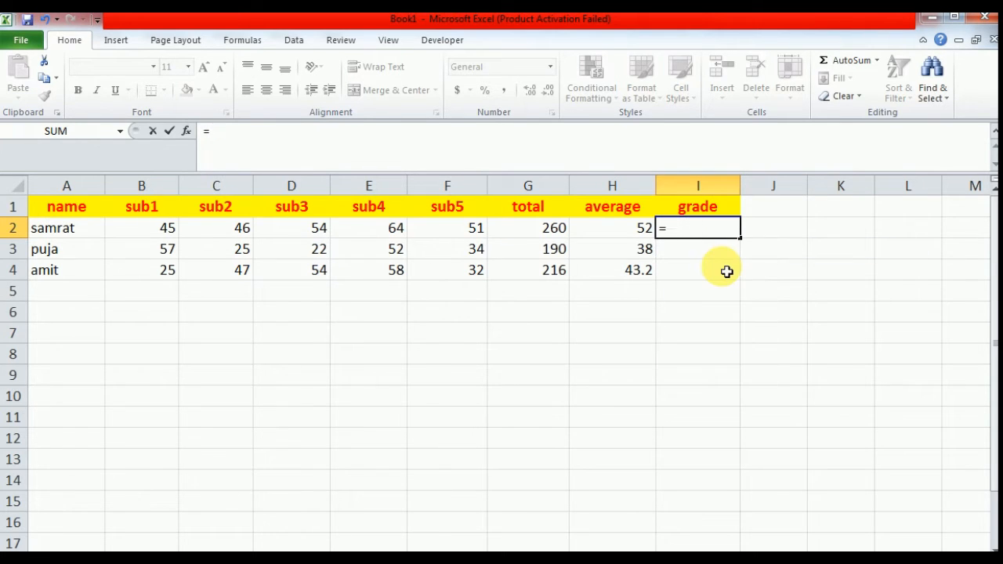
type("if")
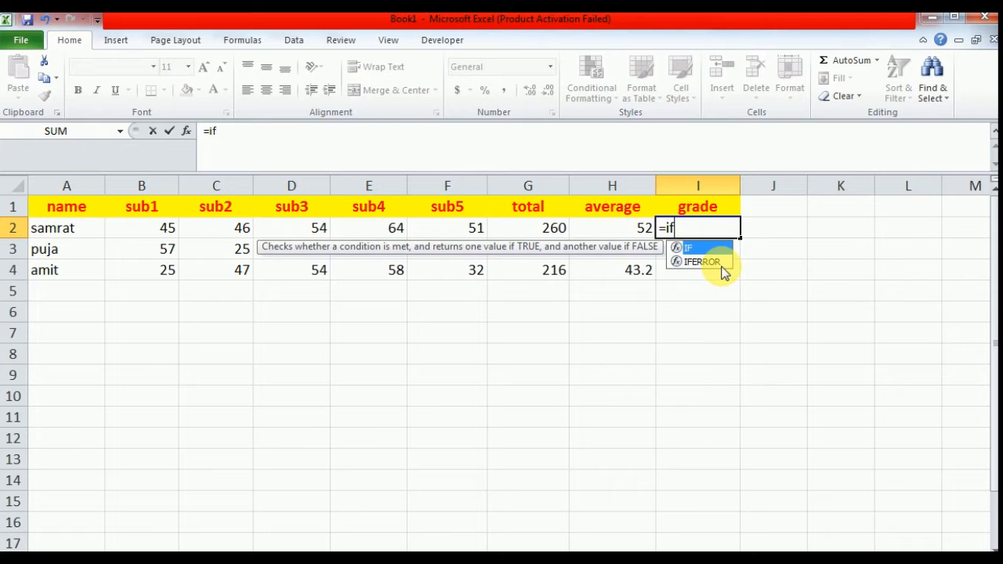
key("BackSpace")
key("BackSpace")
key("Escape")
left_click(713, 304)
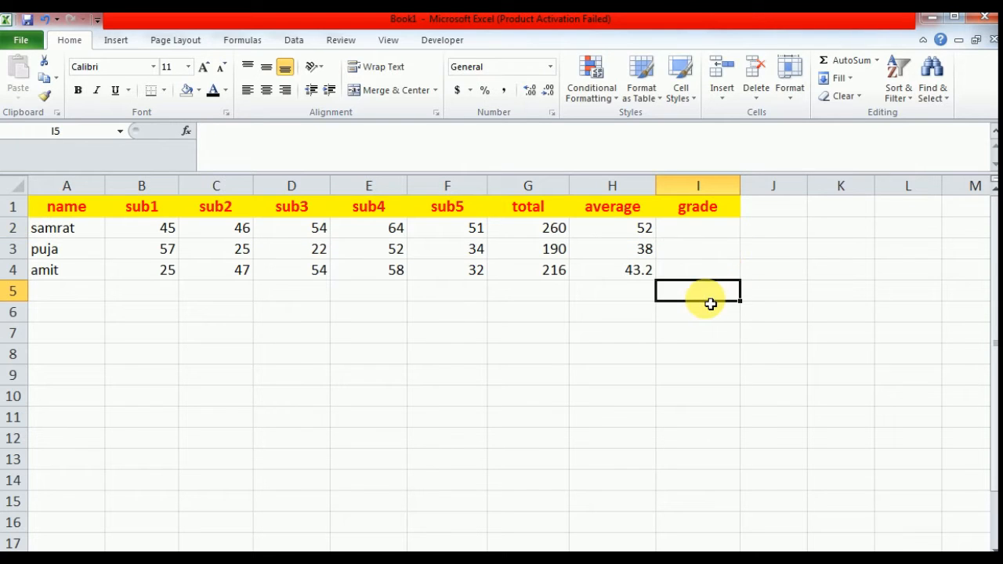
left_click(690, 231)
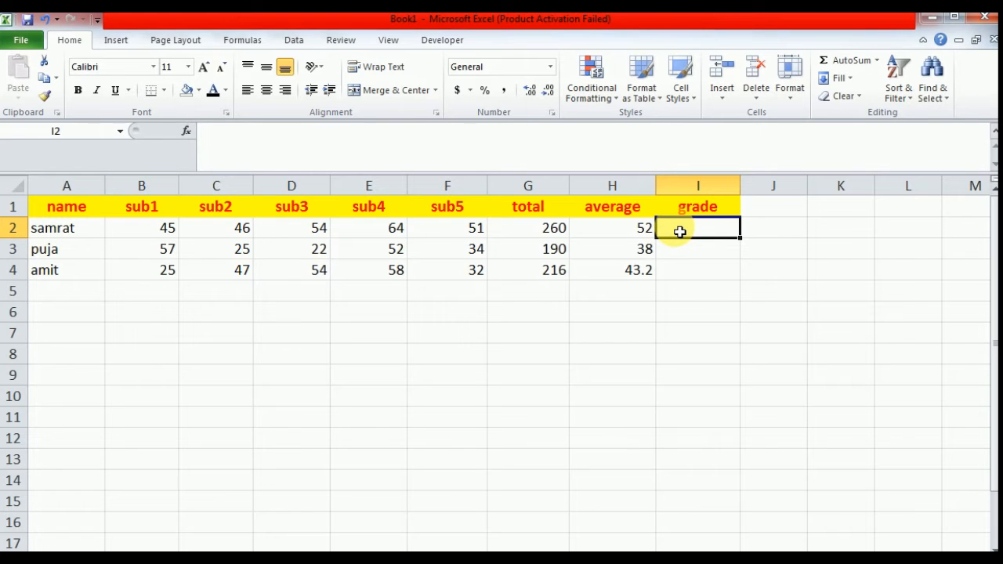
Switch to the IF() FUNCTION sheet and examine its title, the names in C7:C9 and the values in D7:D9.
left_click(85, 548)
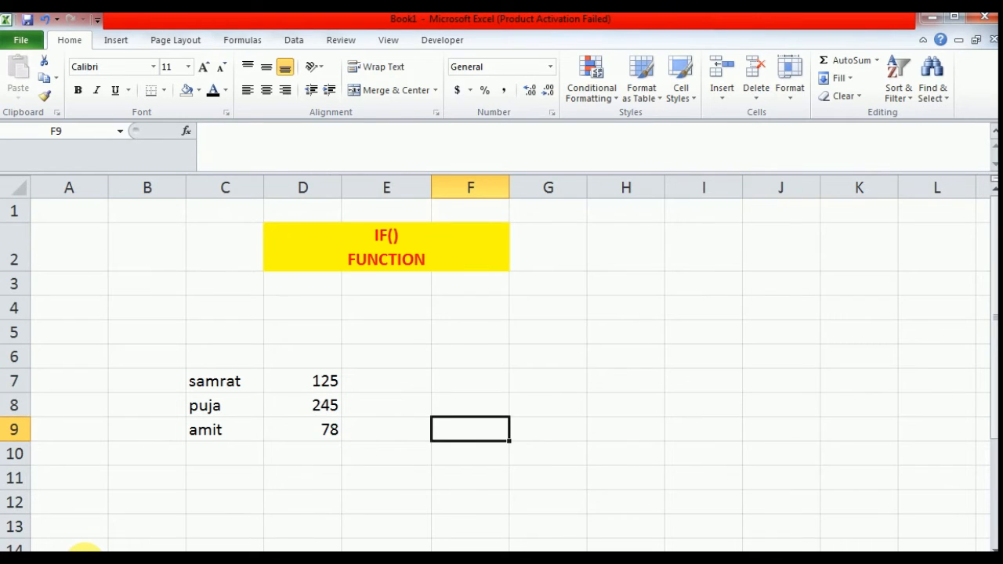
left_click(290, 480)
left_click(381, 249)
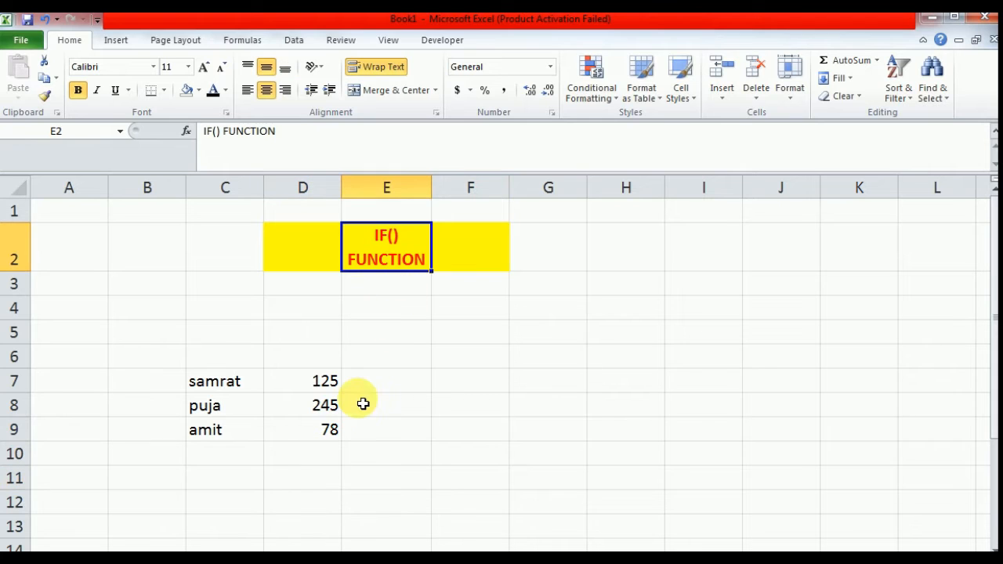
left_click_drag(233, 381, 235, 443)
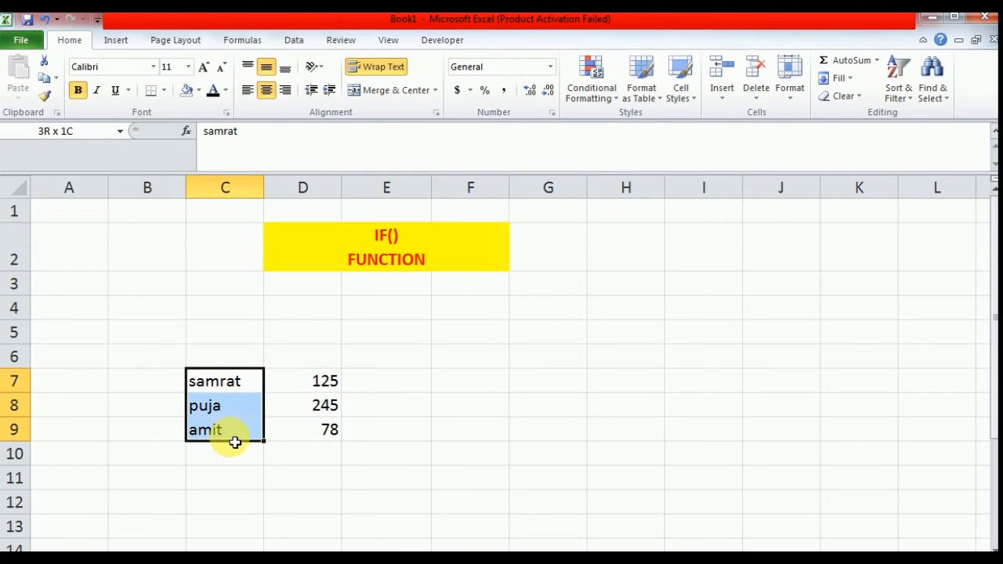
left_click(321, 383)
left_click(321, 410)
left_click(326, 438)
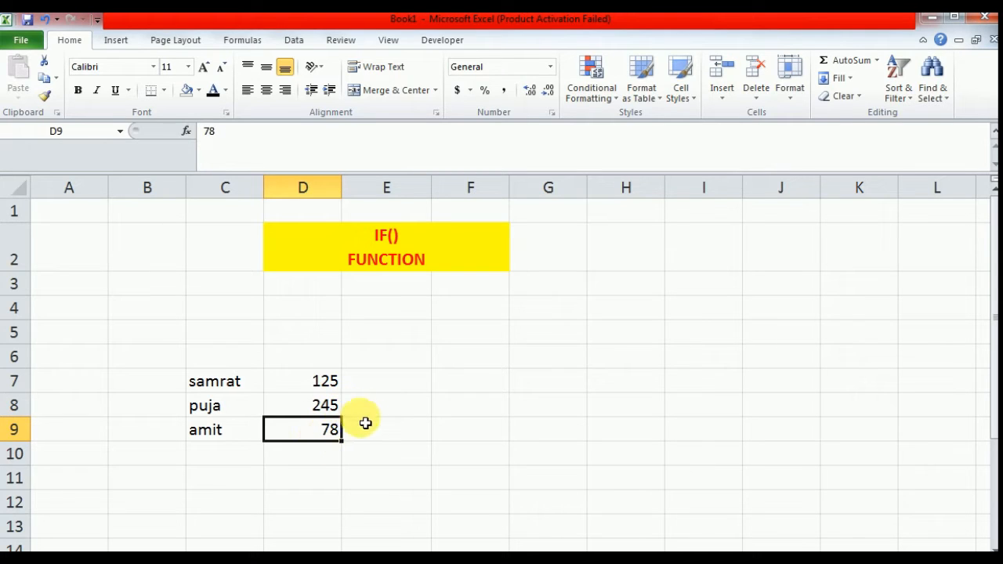
left_click(404, 253)
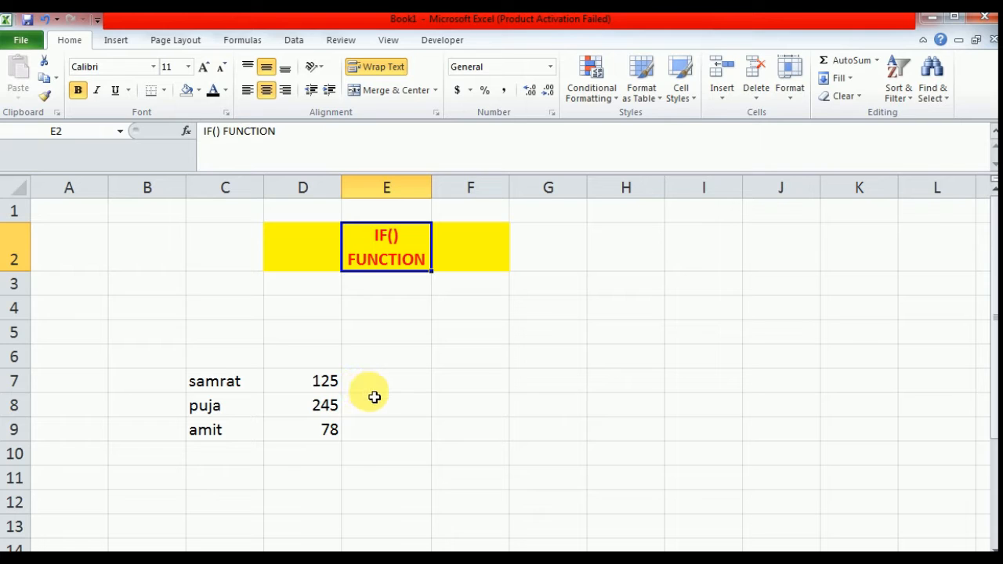
Examine the values in D7:D9 against the empty result cell E7 beside them.
left_click(385, 390)
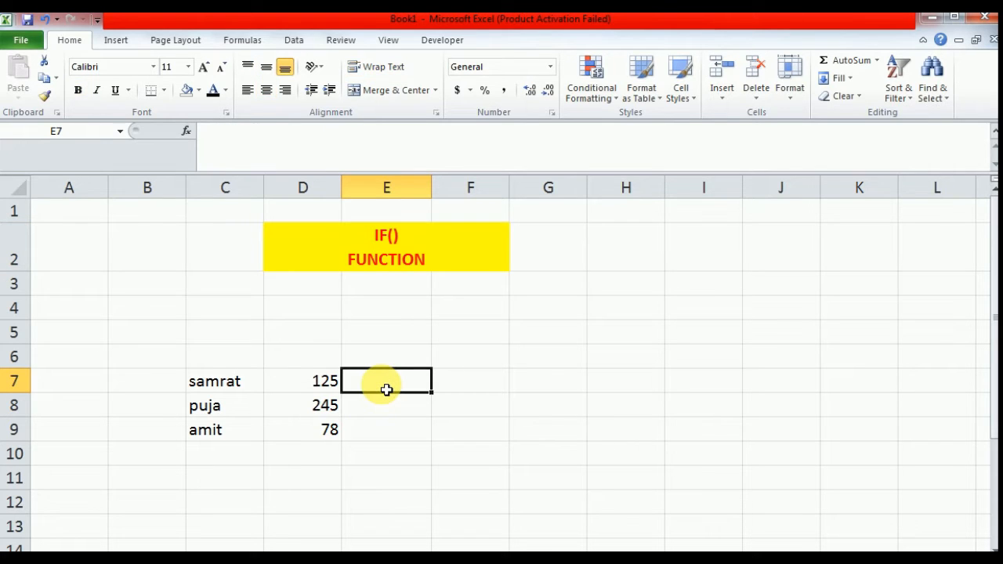
left_click(331, 385)
left_click(408, 390)
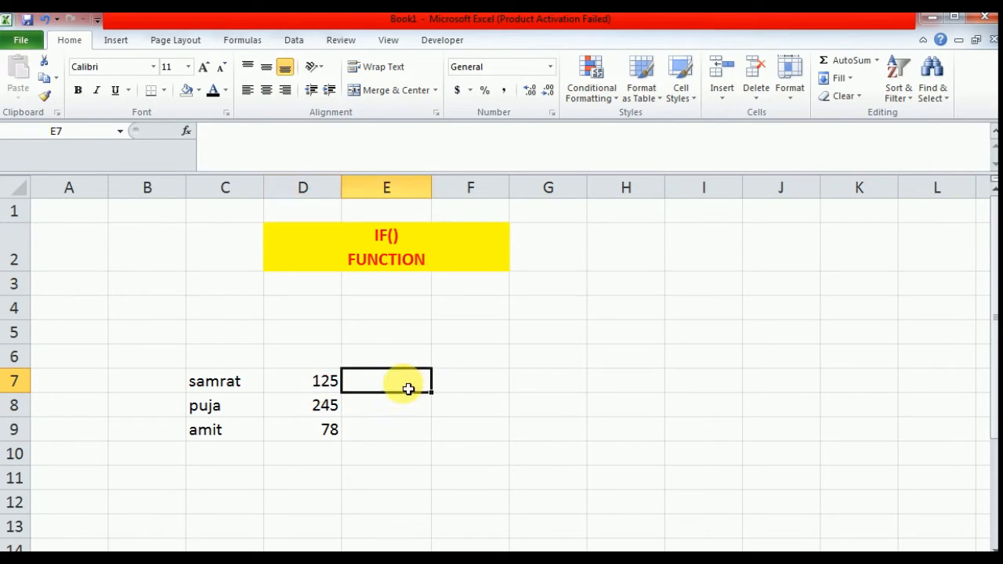
left_click(322, 384)
left_click(325, 409)
left_click(332, 436)
left_click_drag(324, 381, 326, 410)
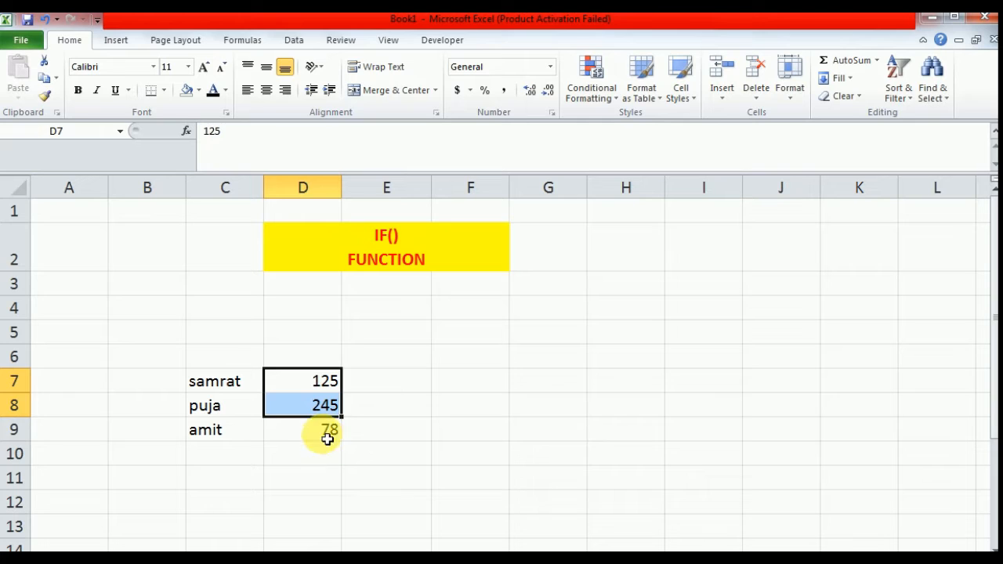
left_click(332, 441)
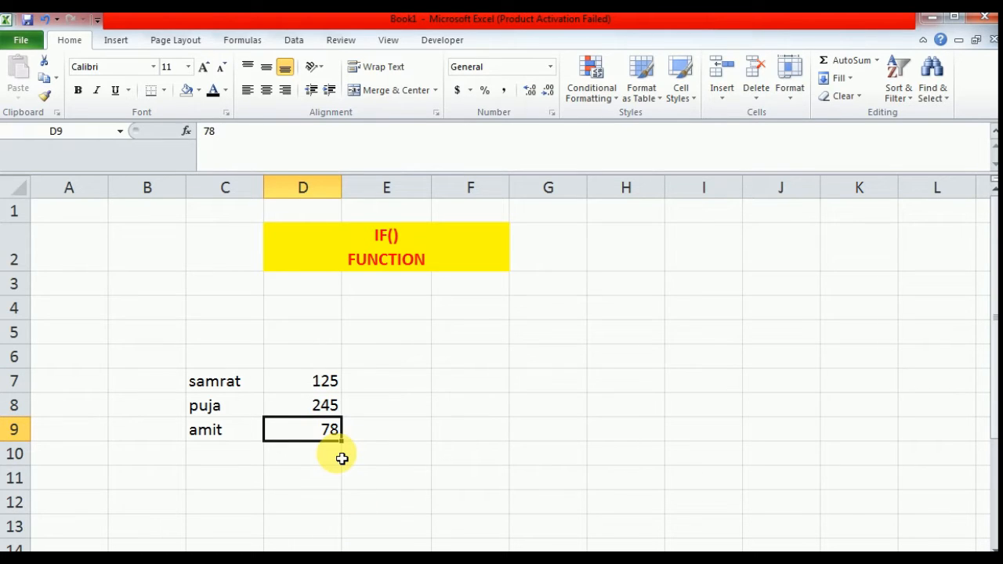
left_click_drag(309, 376, 310, 431)
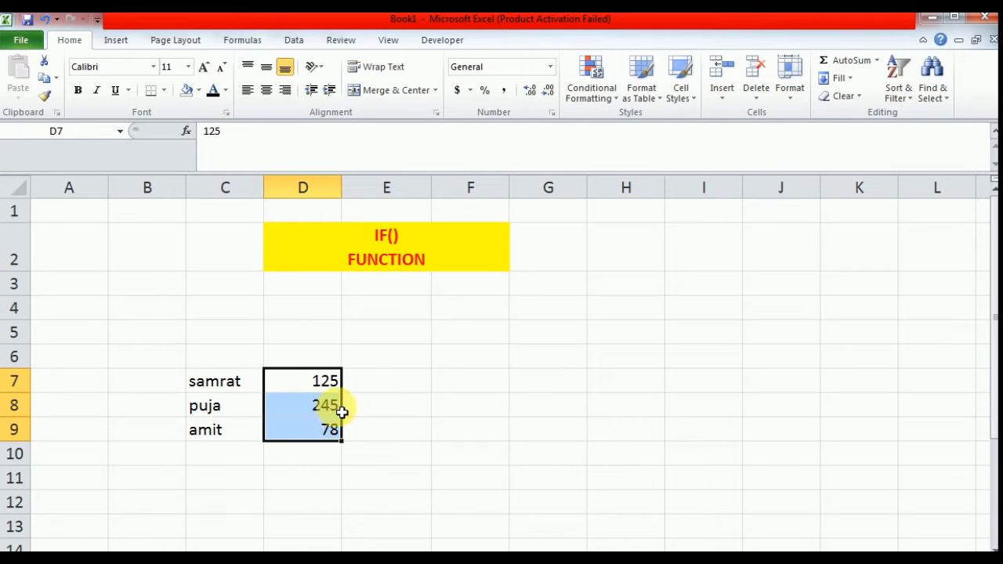
Enter the formula =if(D7>=100,"yes","no") in E7 to test the first person's value.
left_click(374, 384)
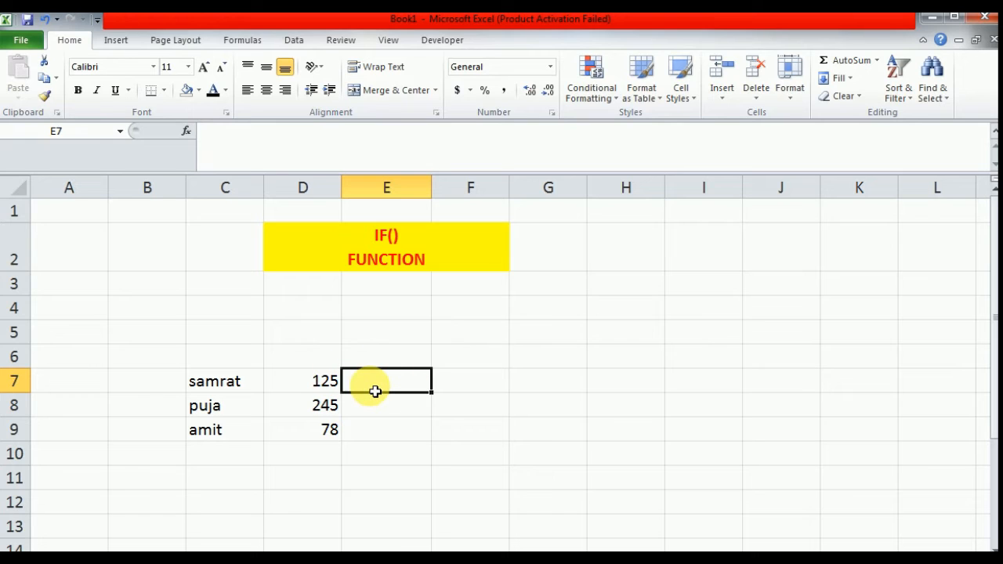
type("=")
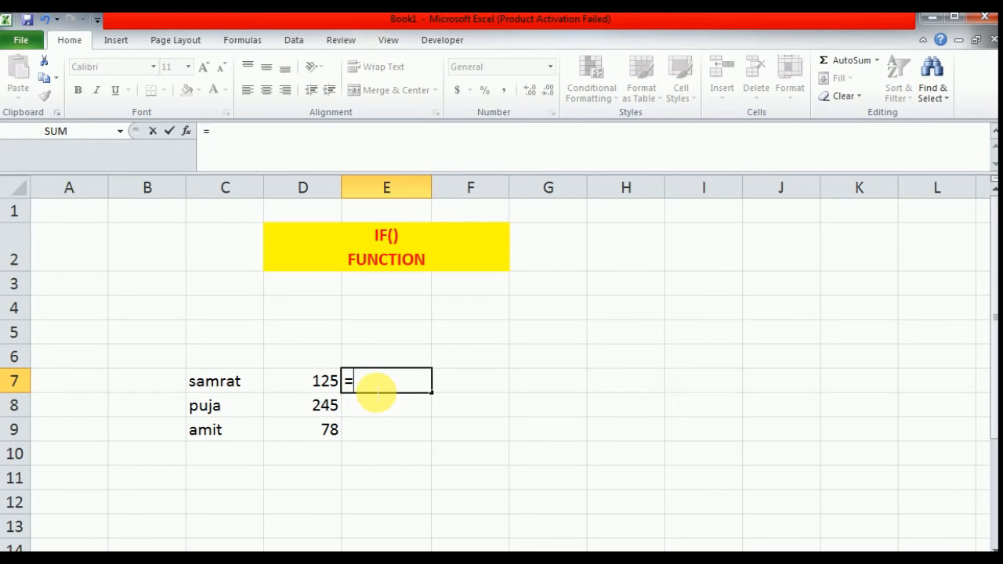
type("if")
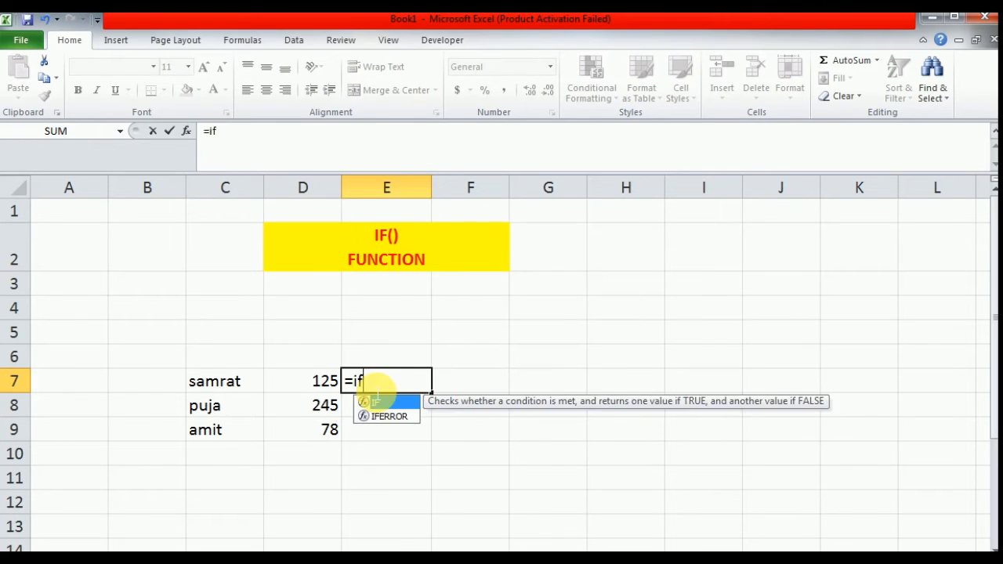
type("(")
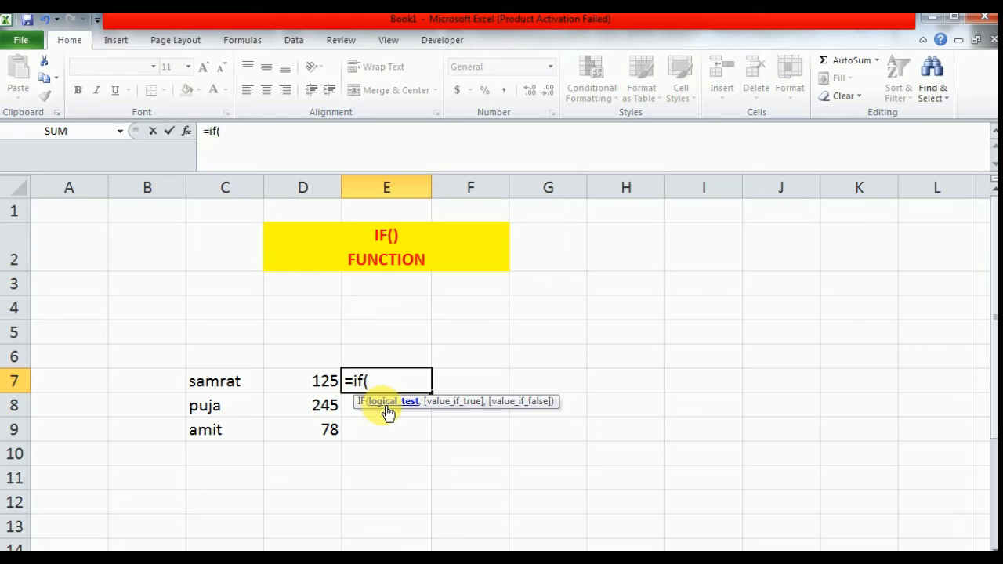
left_click(328, 382)
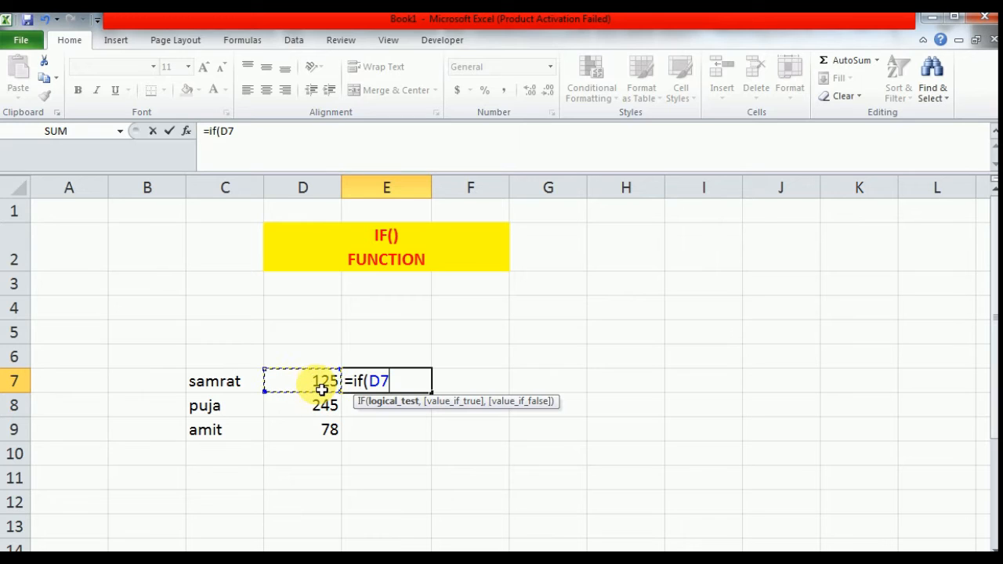
type(">=100")
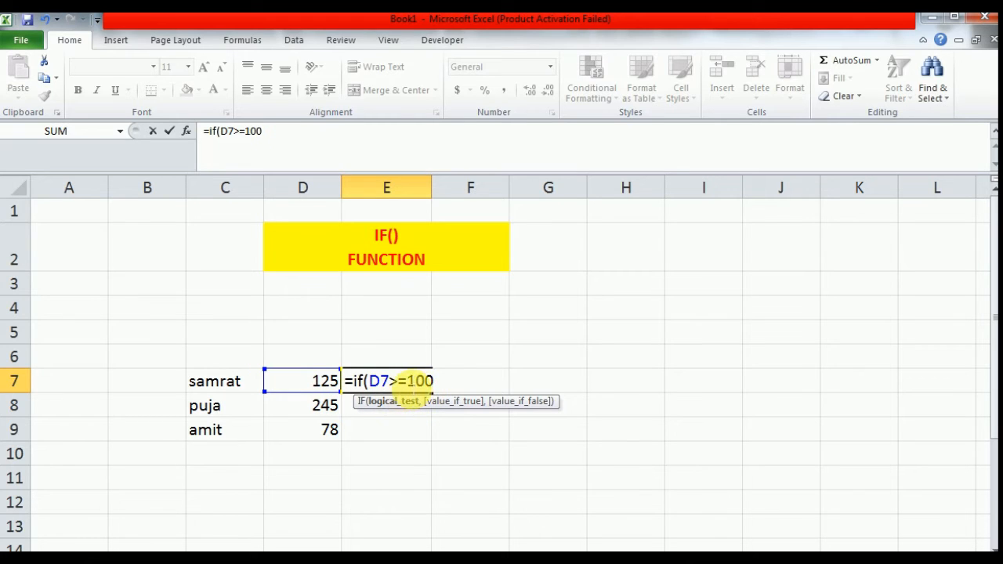
type(",\"yes")
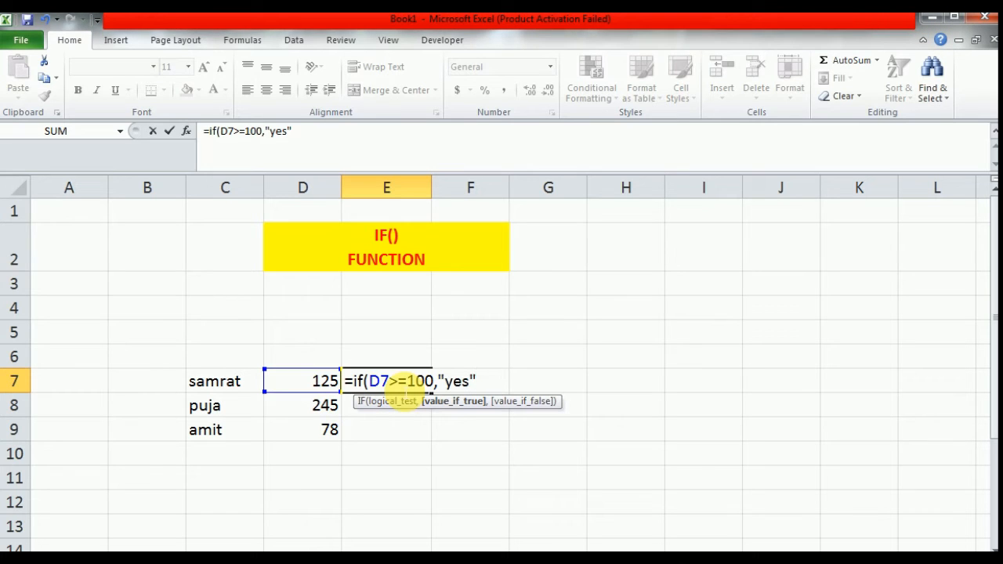
type("\",\"no")
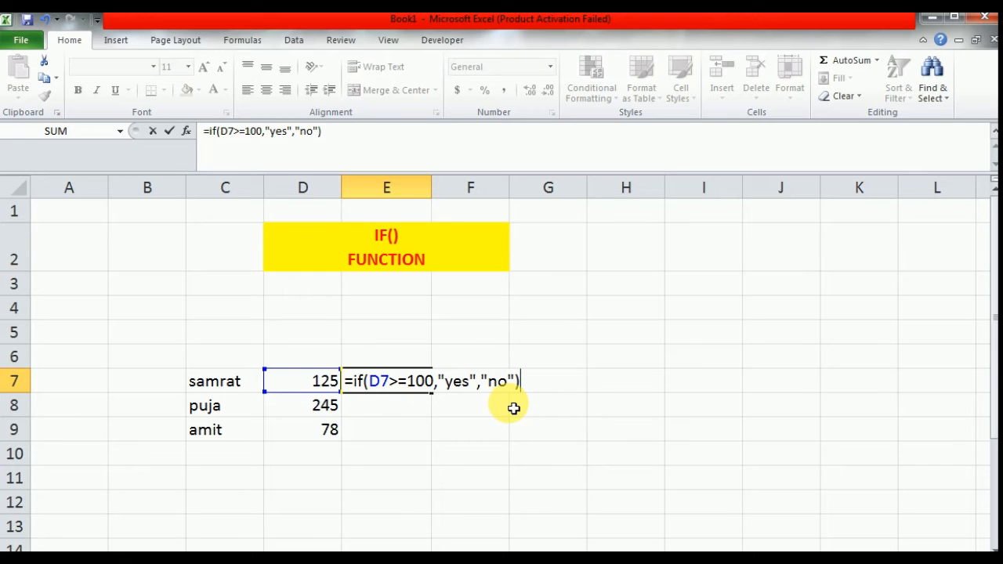
key("Return")
Fill the IF formula from E7 down through E9 and check the copied results.
left_click(409, 381)
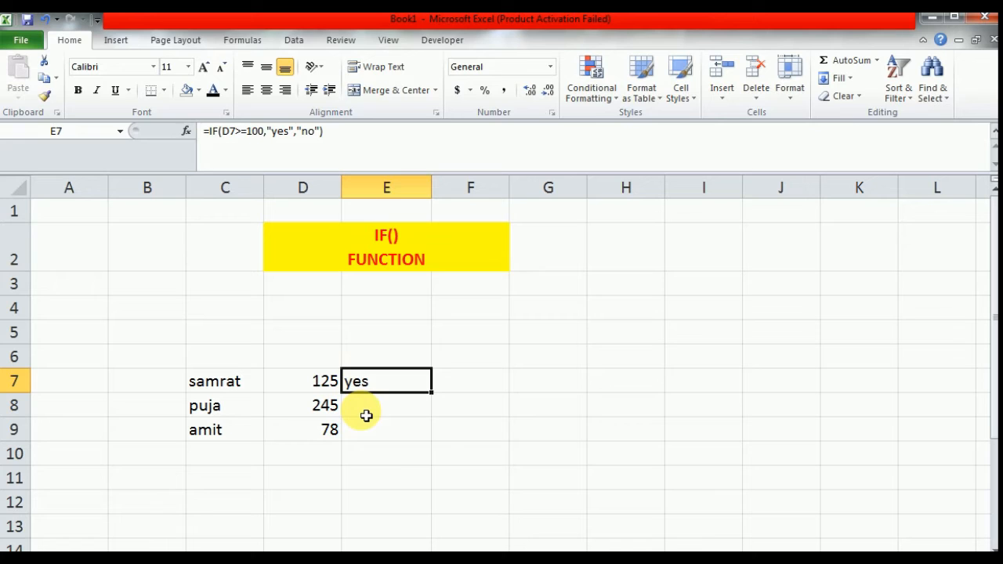
left_click_drag(438, 398, 427, 437)
left_click(381, 405)
left_click(364, 436)
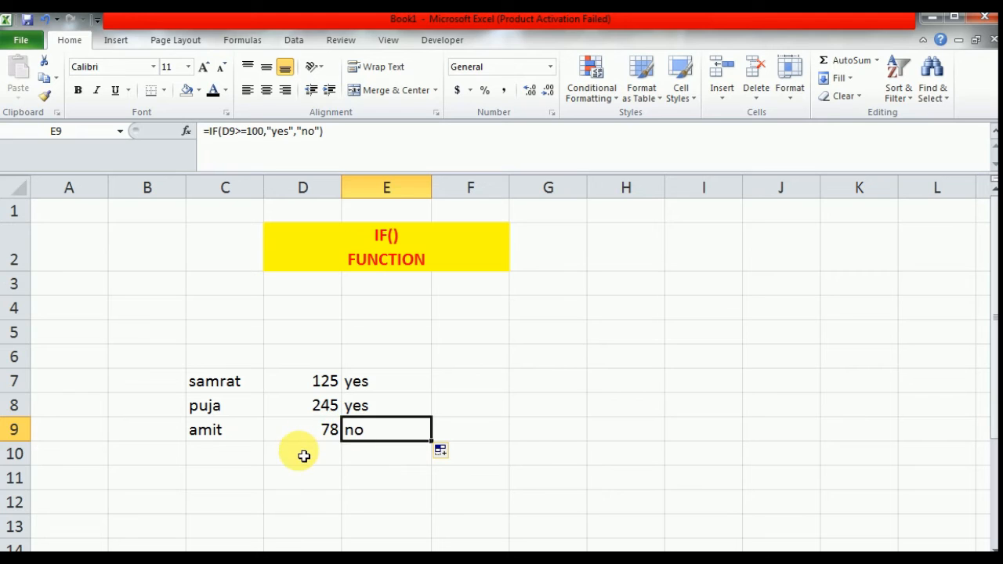
Set the value in D8 to 18 and check the updated IF results in E7:E9 against D7:D9.
left_click(325, 407)
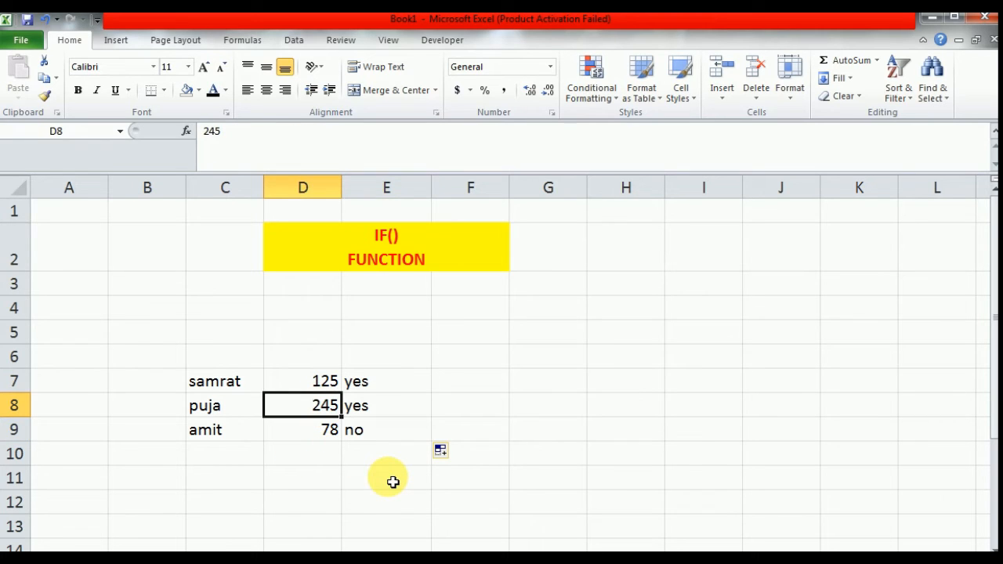
type("18")
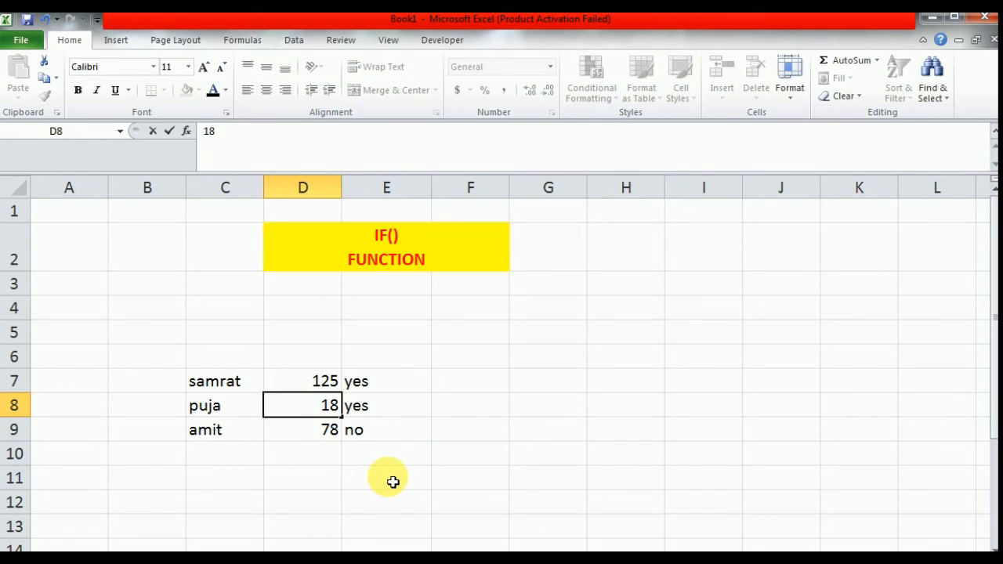
key("Return")
left_click(359, 405)
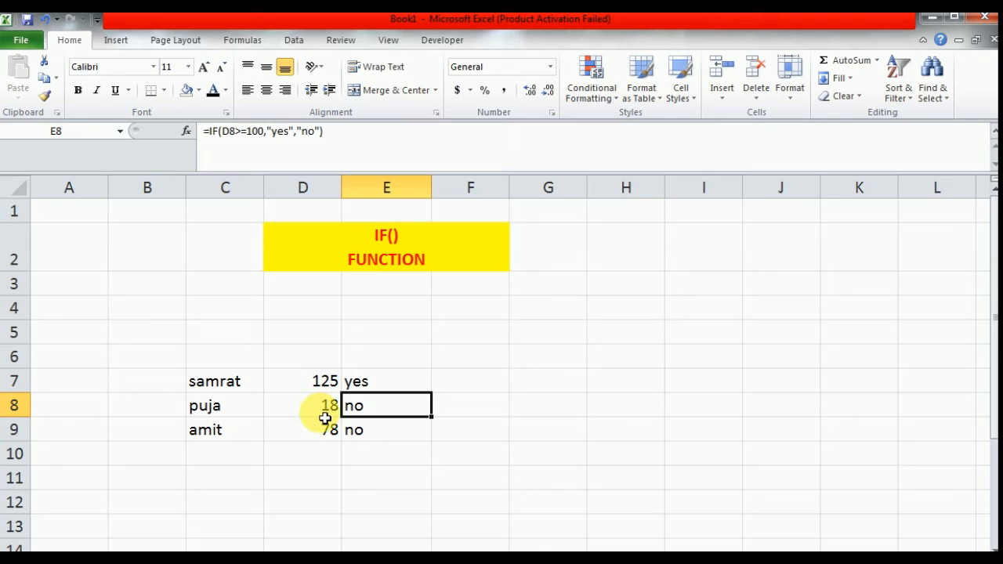
left_click_drag(334, 389, 329, 430)
left_click_drag(385, 375, 380, 436)
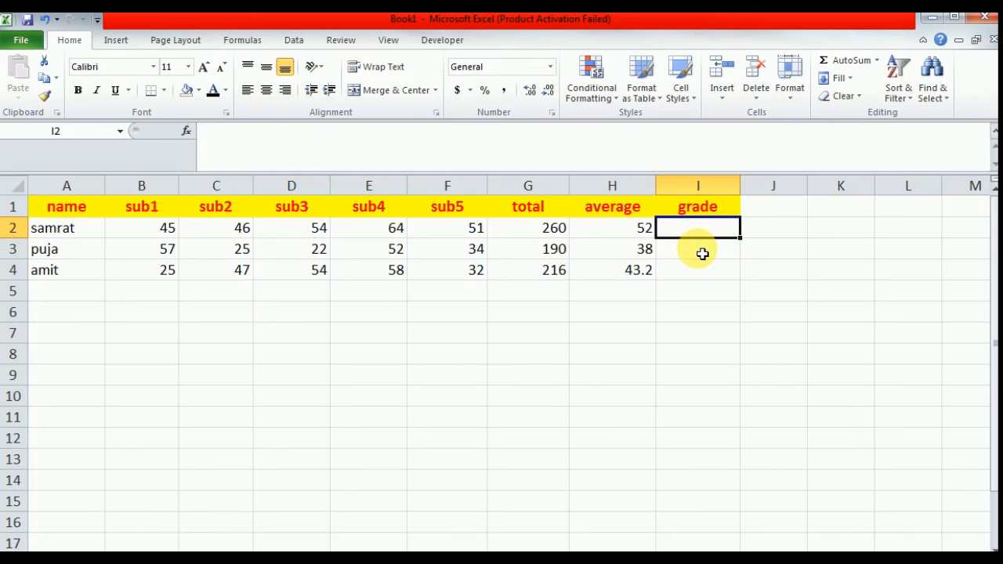
Start a grade key below the marks table by entering the range 100=80 in D9 and its grade A in E9.
type("=")
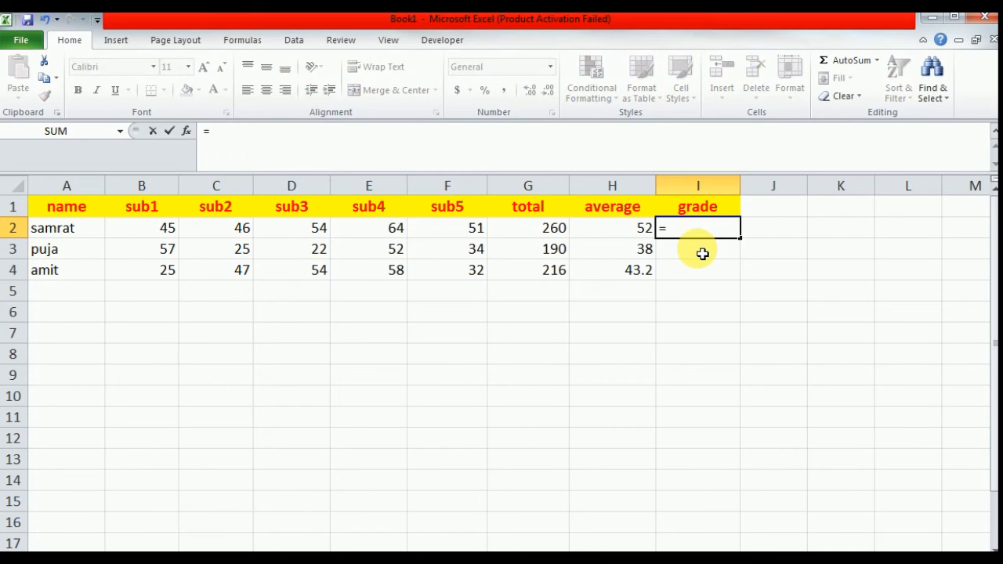
key("Escape")
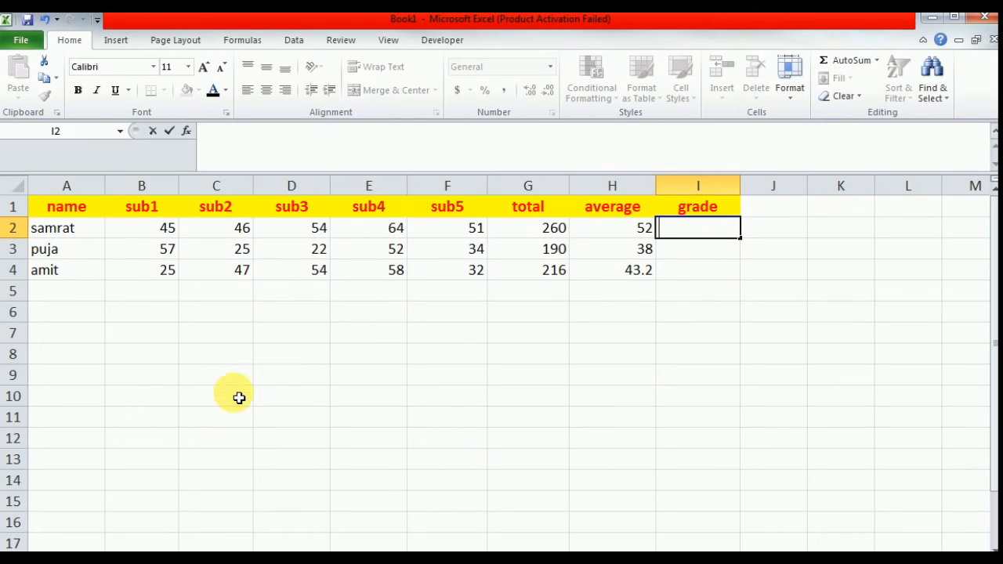
left_click(285, 376)
type("10")
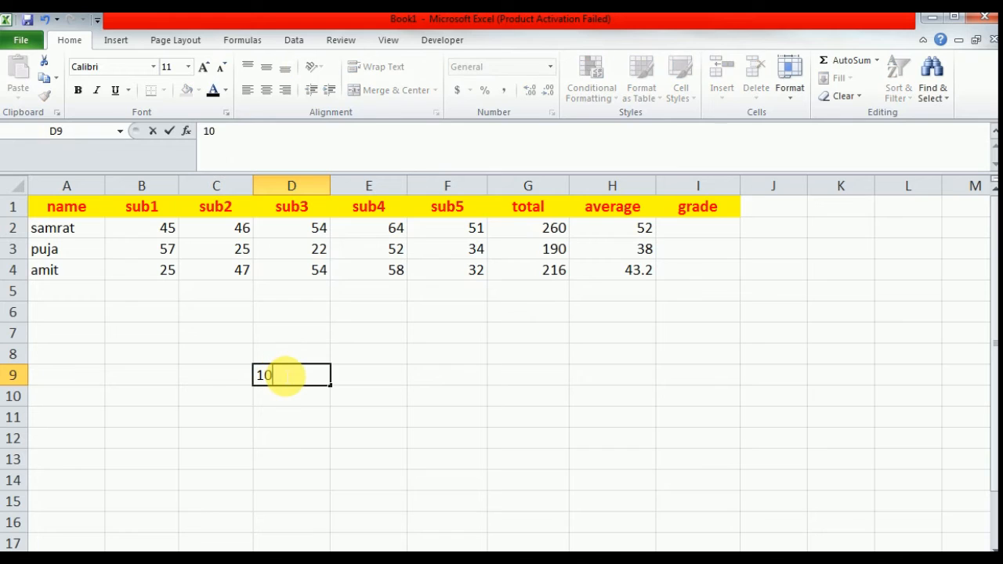
type("0=80")
key("Tab")
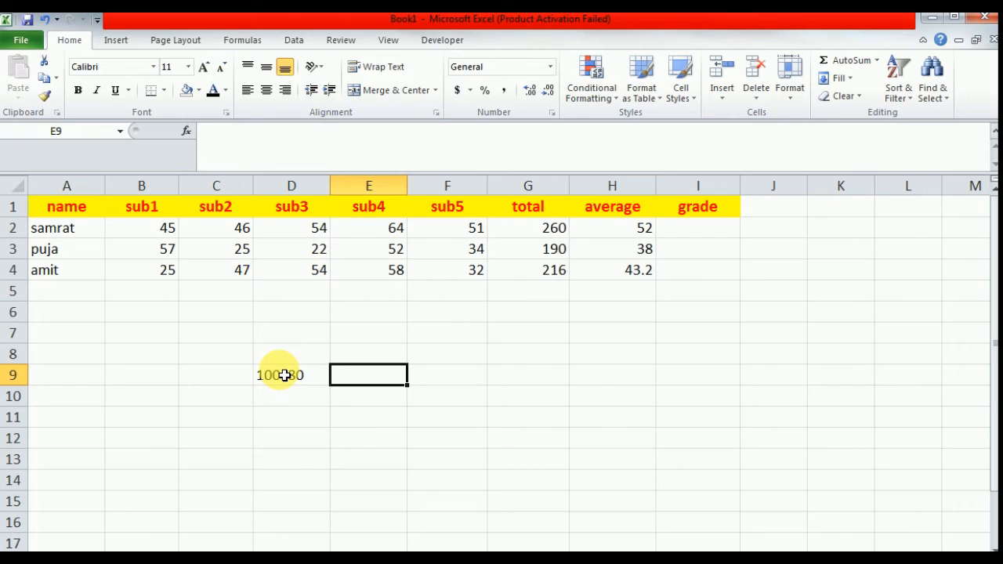
type("A")
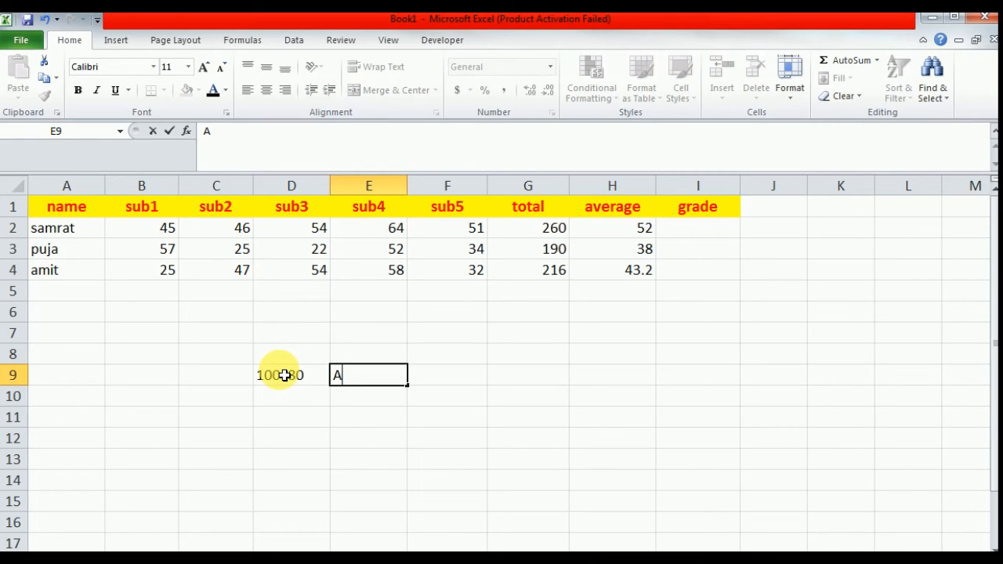
key("Return")
key("Left")
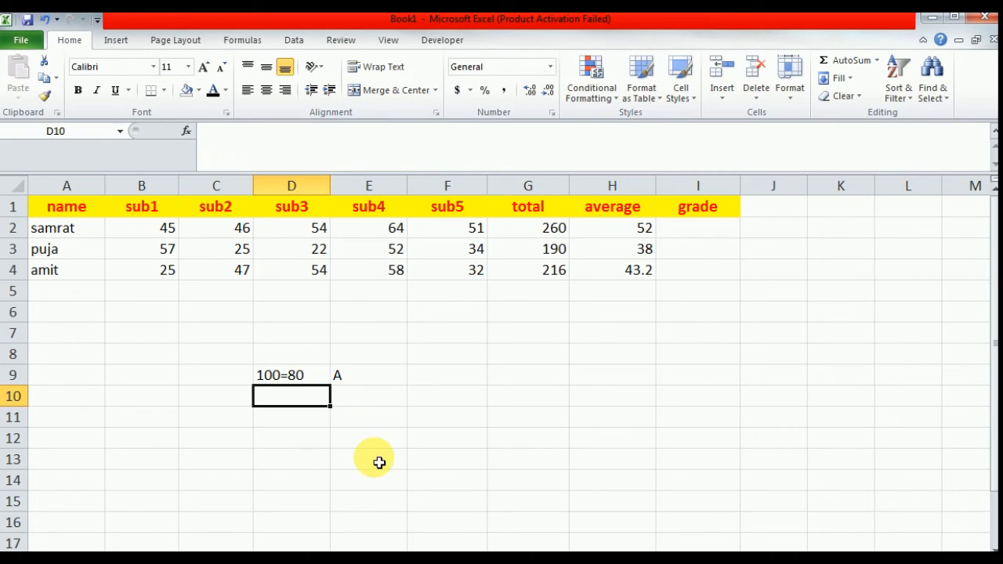
Add the range 79=60 in D10 of the grade key with grade B beside it in E10.
type("79")
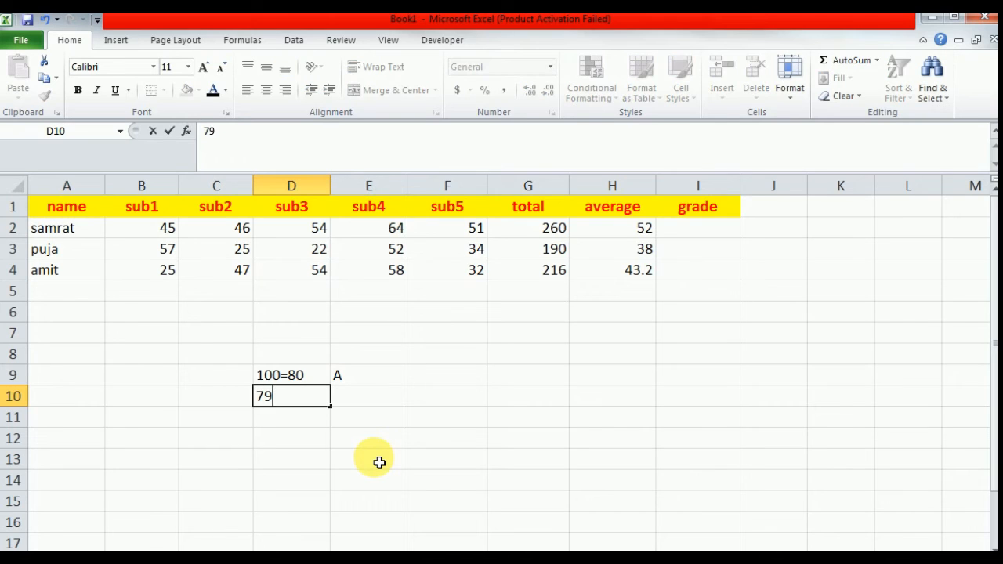
type("=60")
key("Tab")
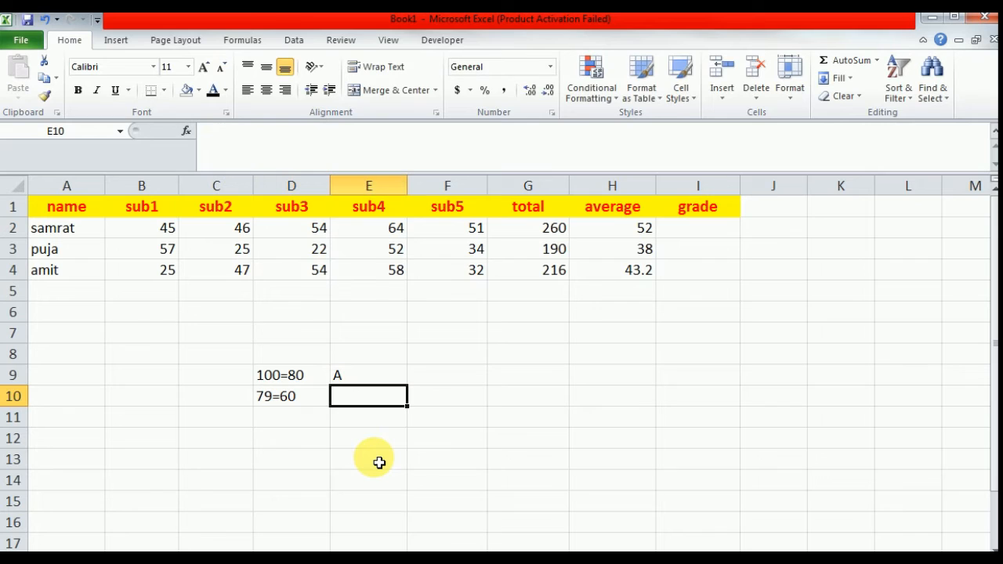
type("B")
key("Return")
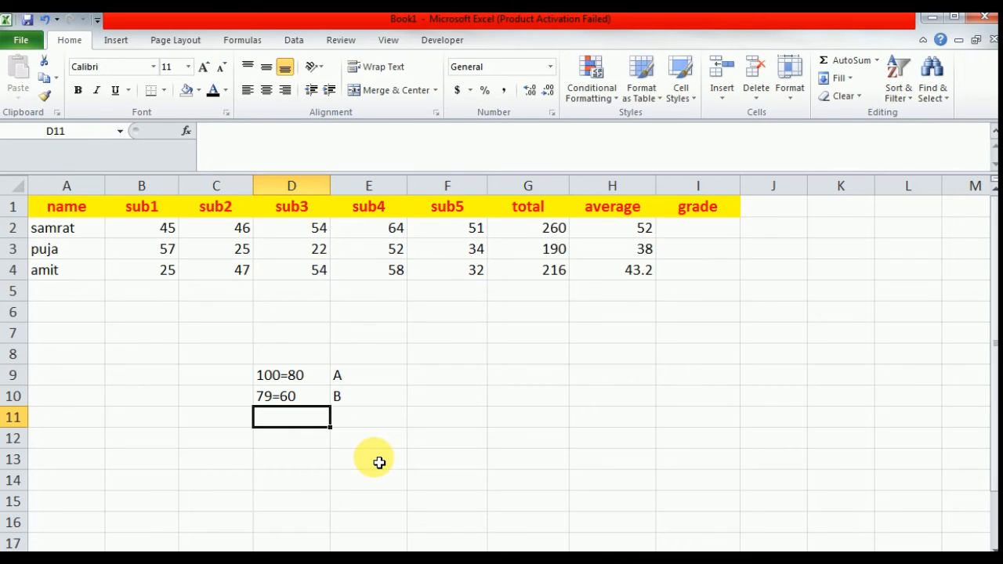
Add the range 59=40 in D11 of the grade key with grade C beside it in E11.
type("549")
key("BackSpace")
key("BackSpace")
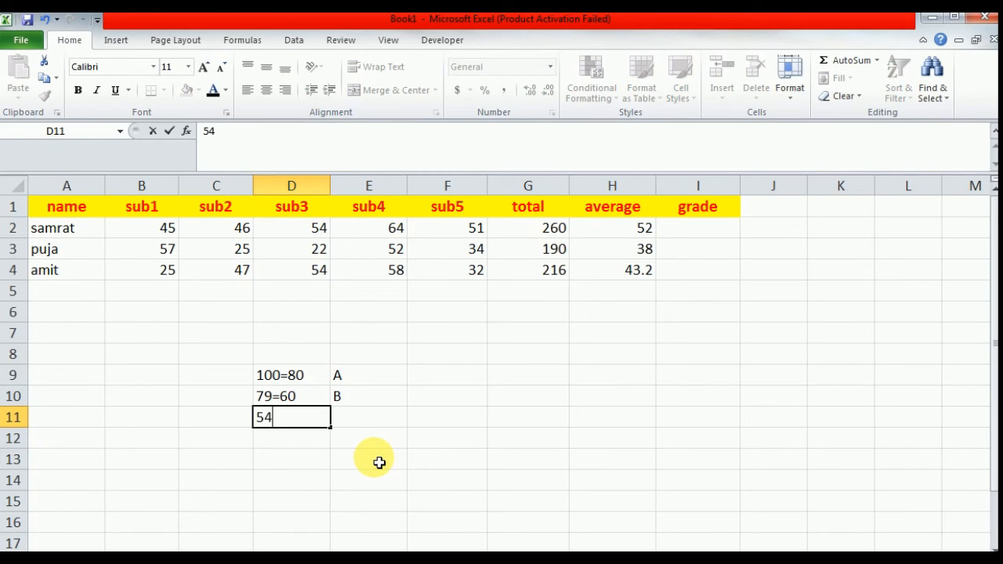
type("9=40")
key("Tab")
type("C")
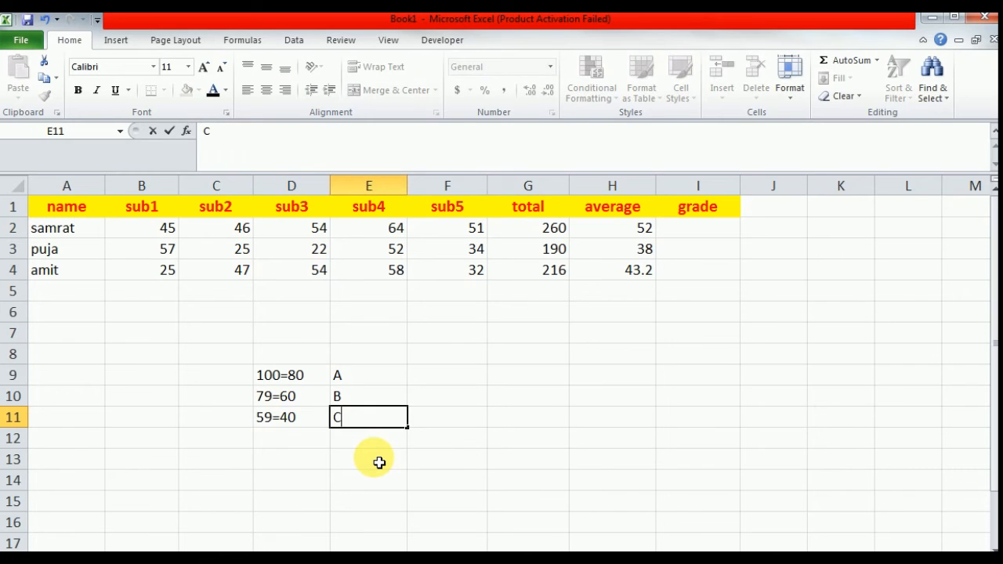
key("Return")
key("Left")
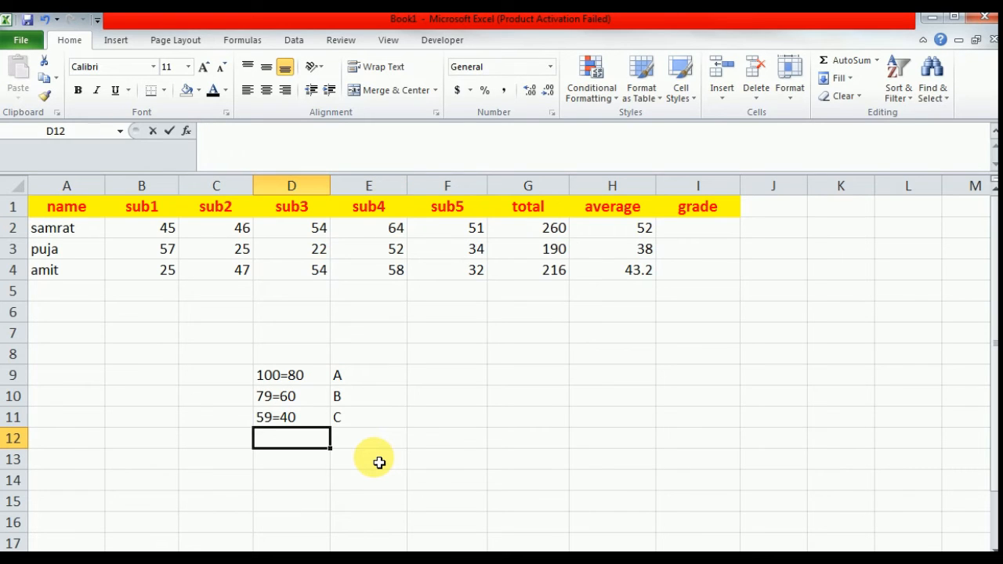
Add the range 39=20 in D12 of the grade key with grade D beside it in E12.
type("39")
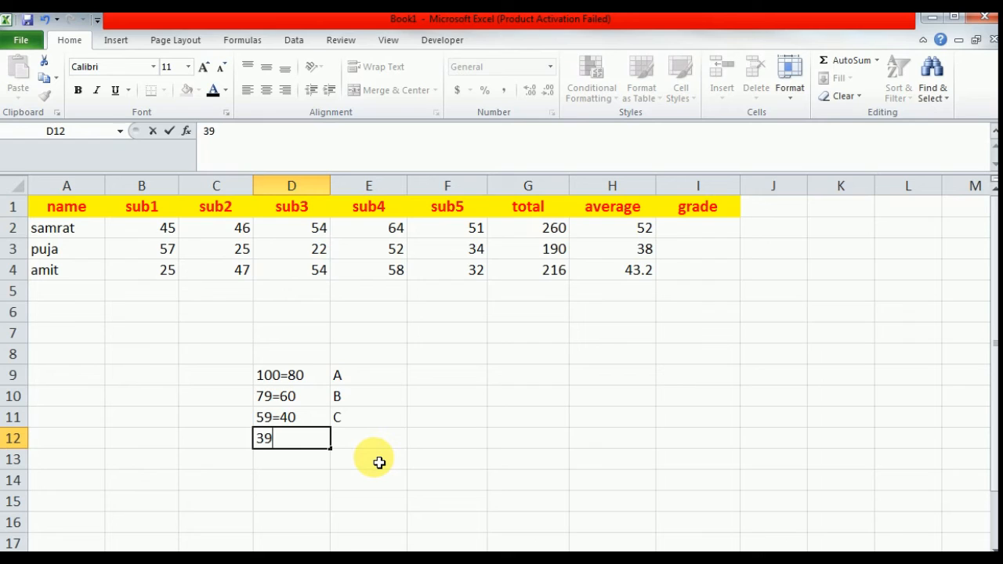
type("=20")
key("Tab")
type("D")
key("Return")
Complete the grade key with the range 19= 0 in D13 and Fail in E13, and review the whole key.
type("19=")
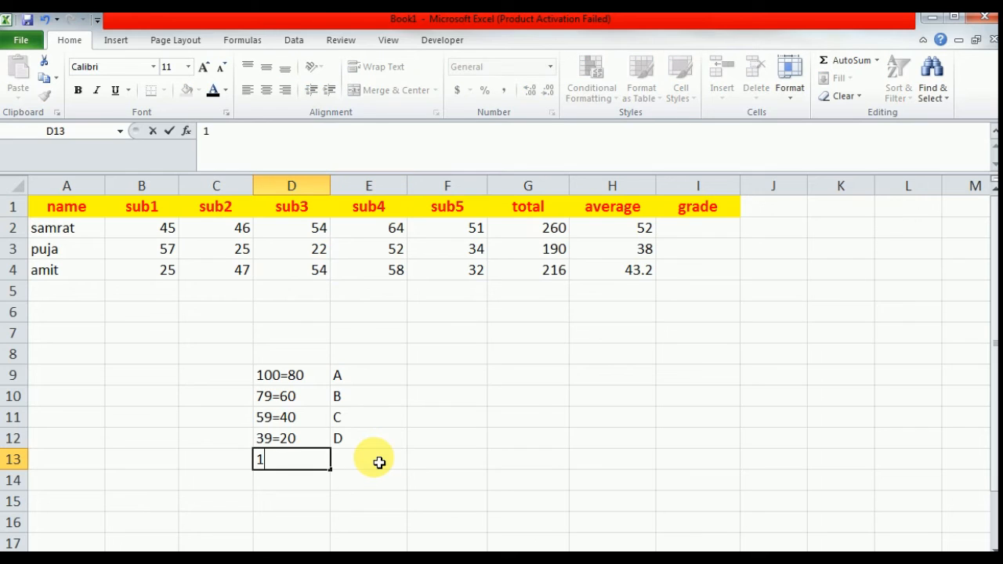
type(" 0")
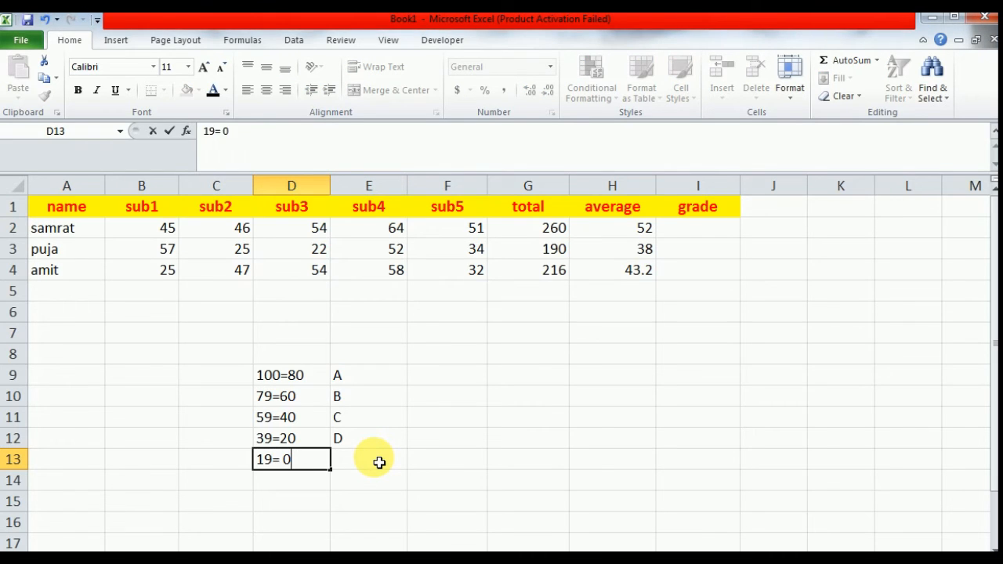
key("Tab")
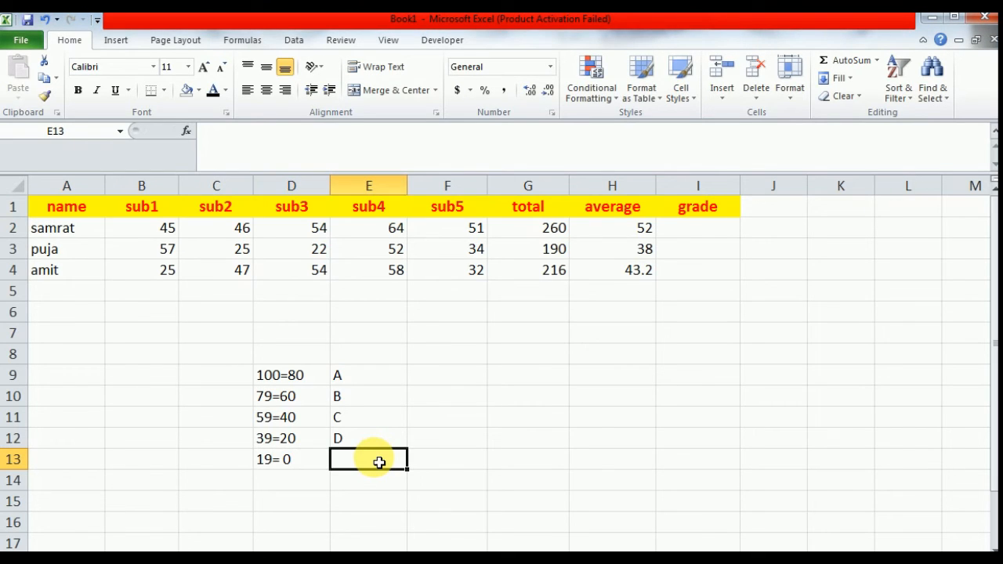
type("Fail")
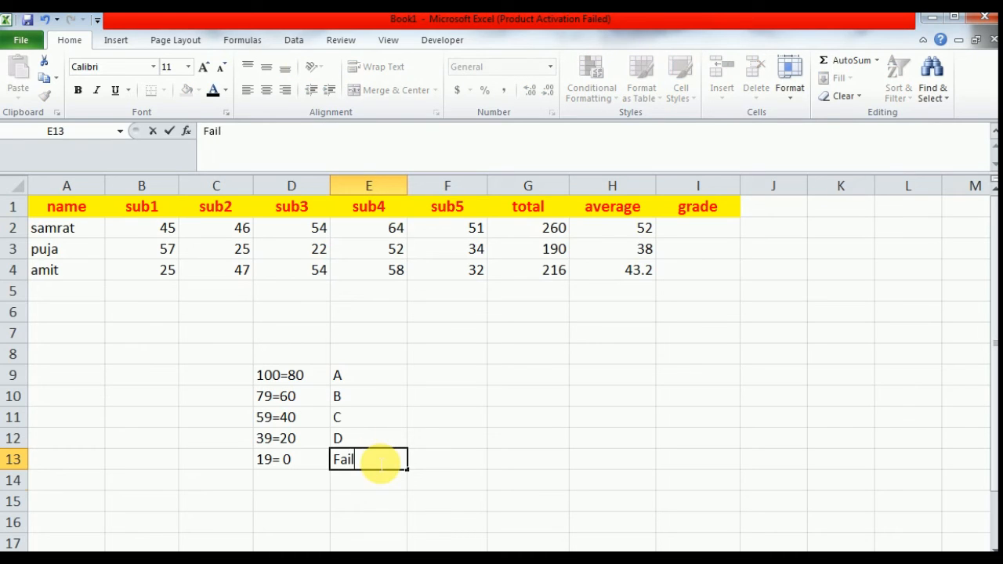
key("Return")
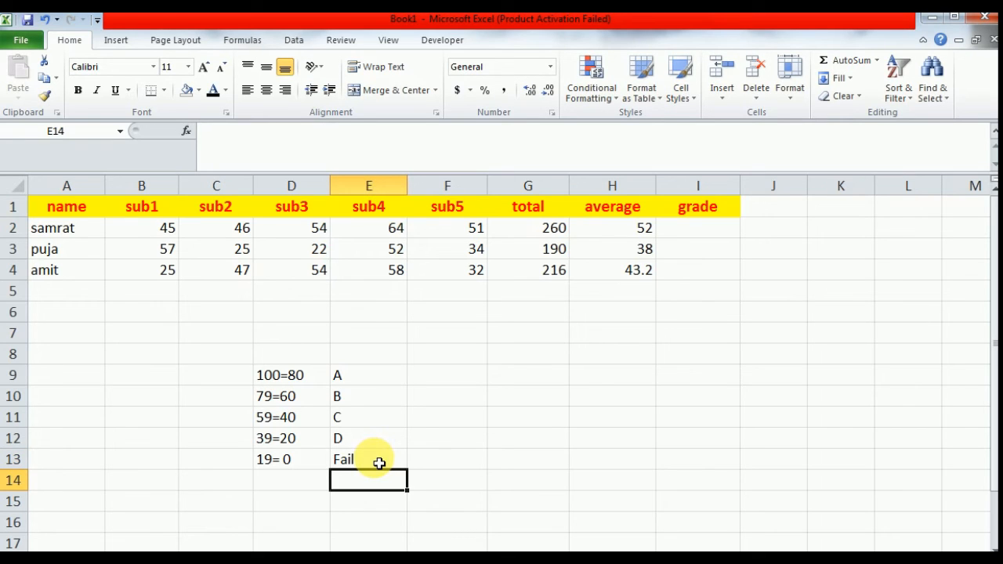
left_click_drag(270, 354, 339, 475)
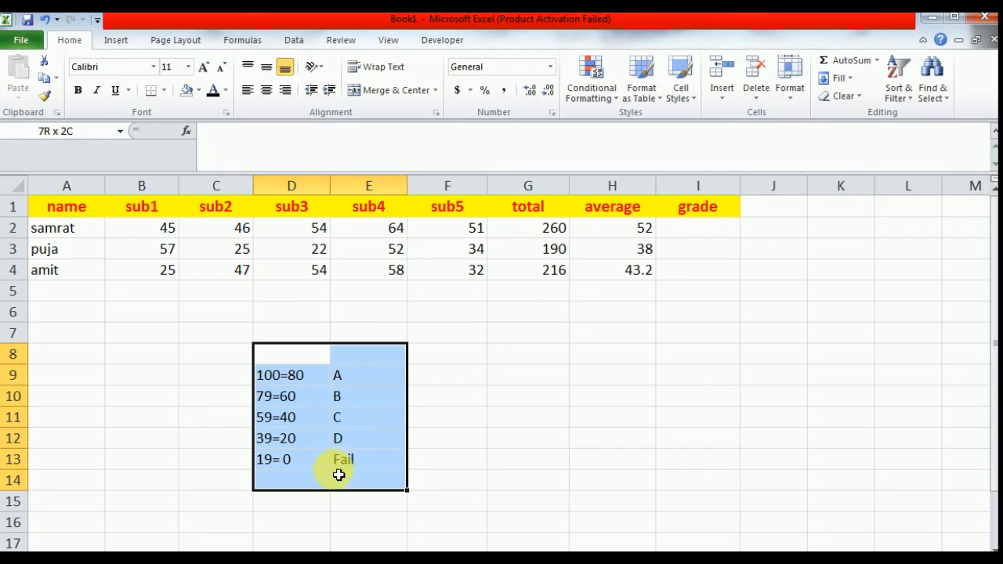
Begin the first student's grade formula in I2 with =if(H2>=80,"A" so that the average is tested for grade A.
left_click(700, 234)
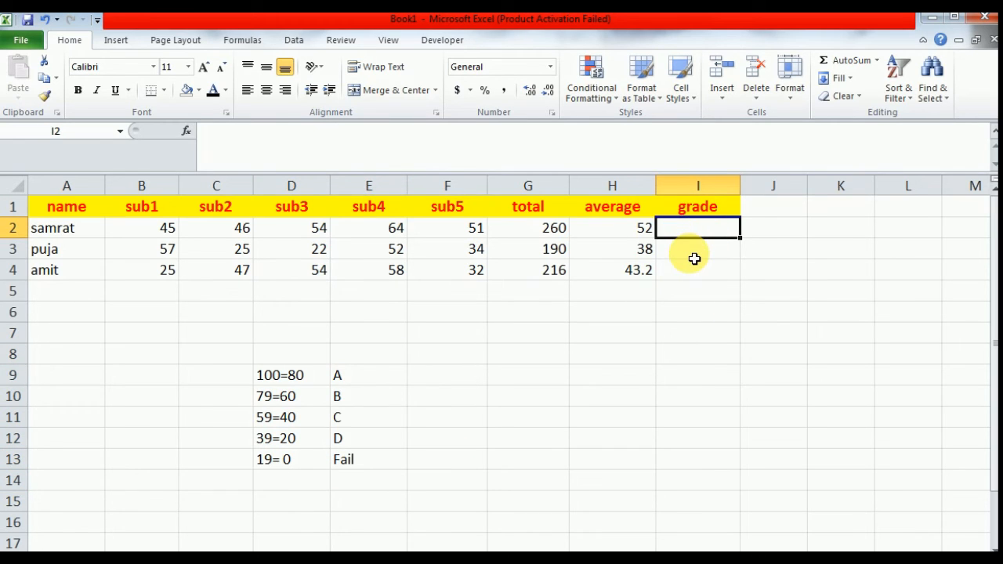
type("=")
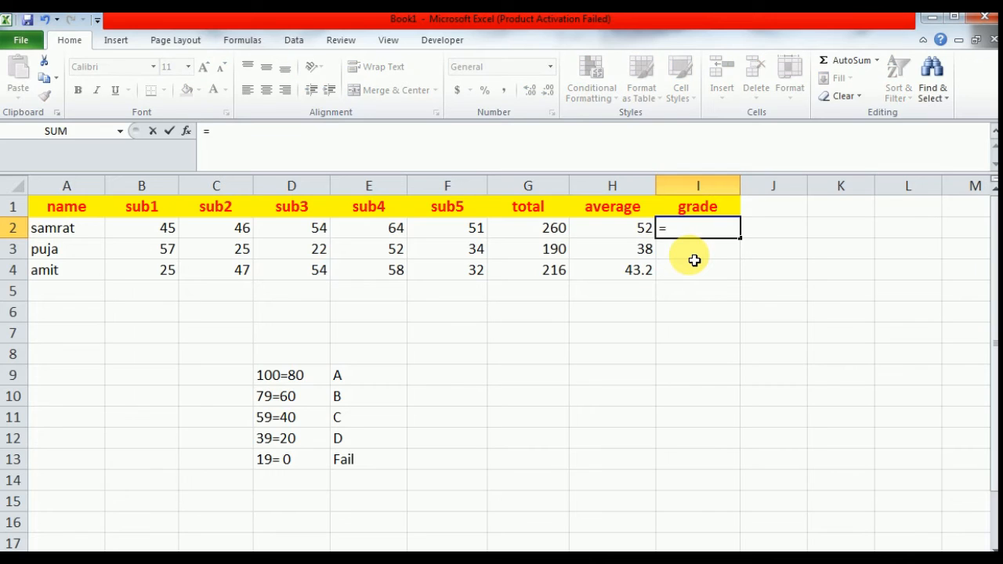
type("if")
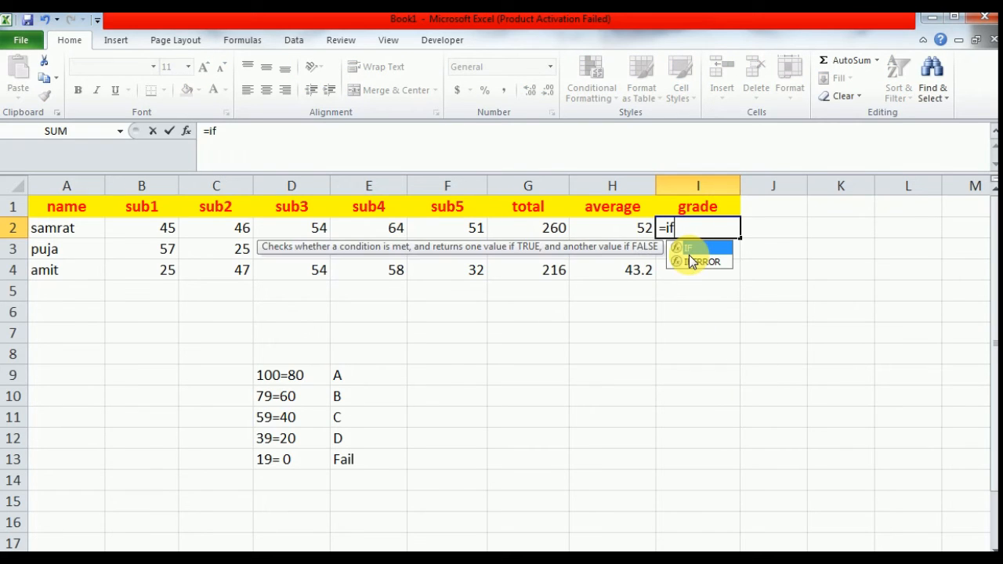
type("(")
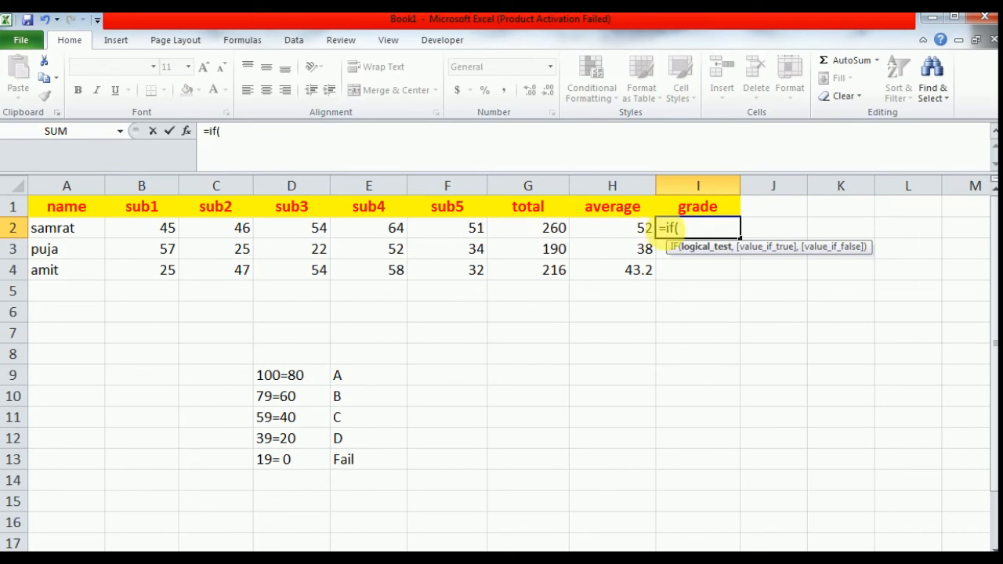
left_click(641, 233)
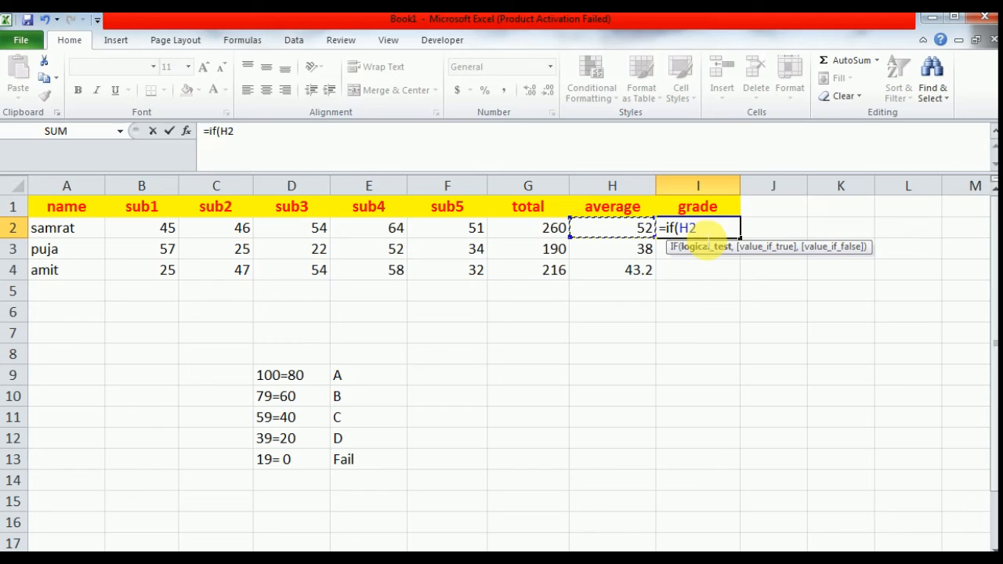
type(">=80")
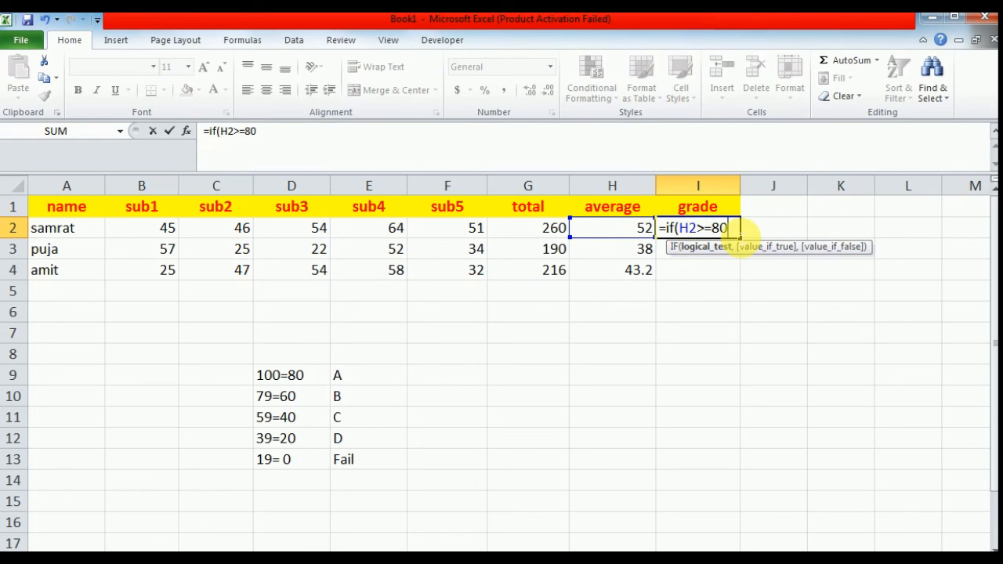
type(",\"A")
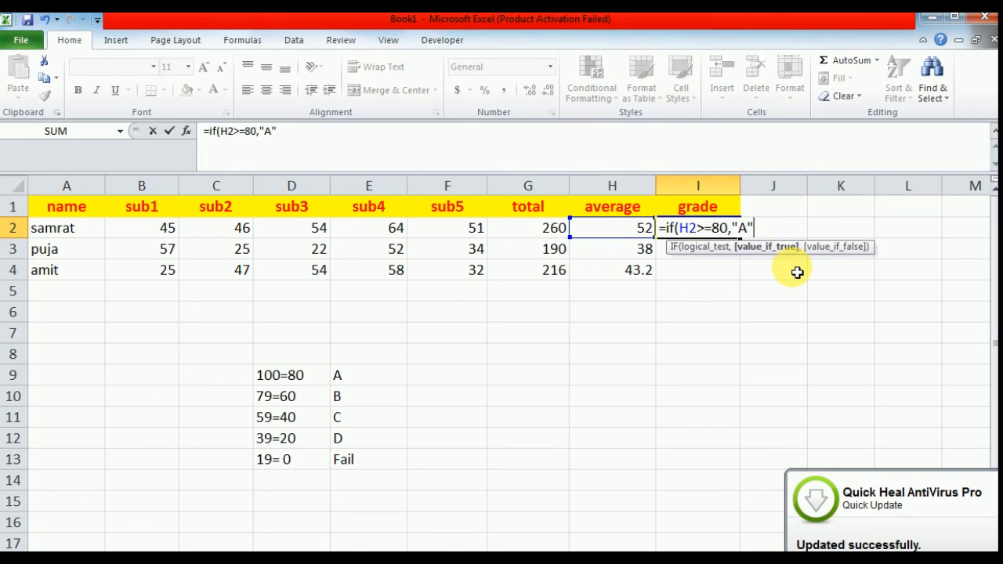
Extend the grade formula in I2 with a nested if(H2>=60,"B", as the value when the first test is false.
type(",")
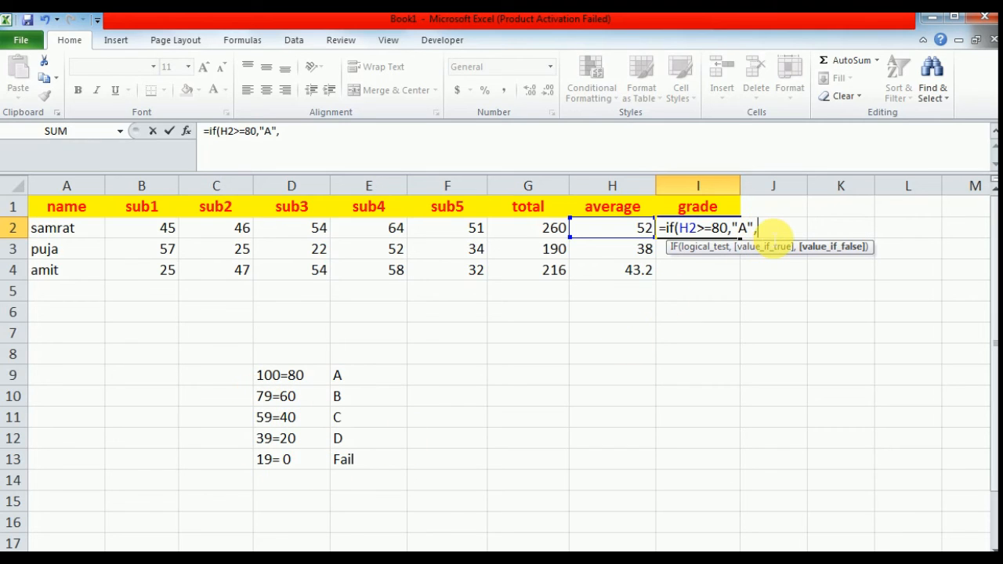
type("if")
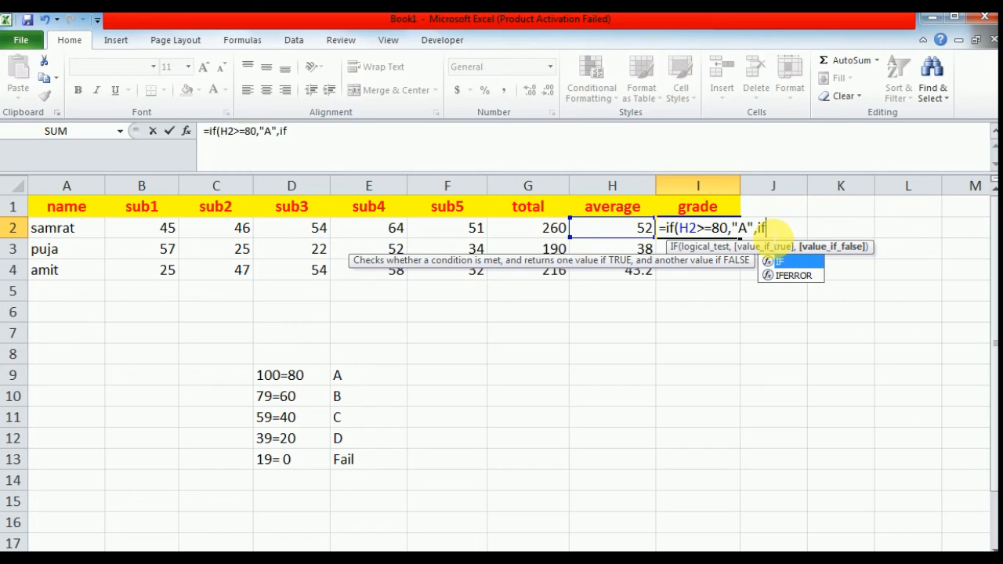
type("(")
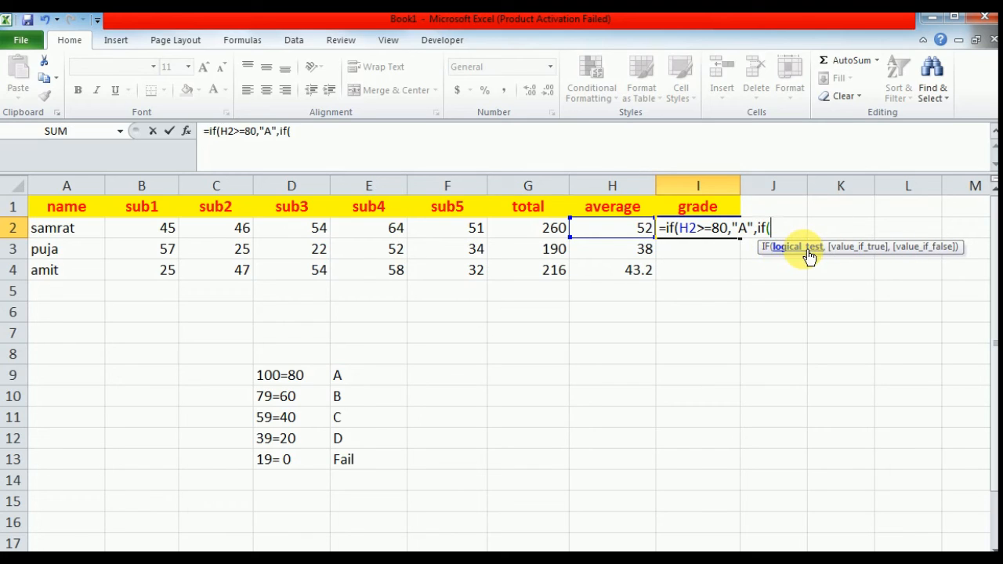
left_click(644, 230)
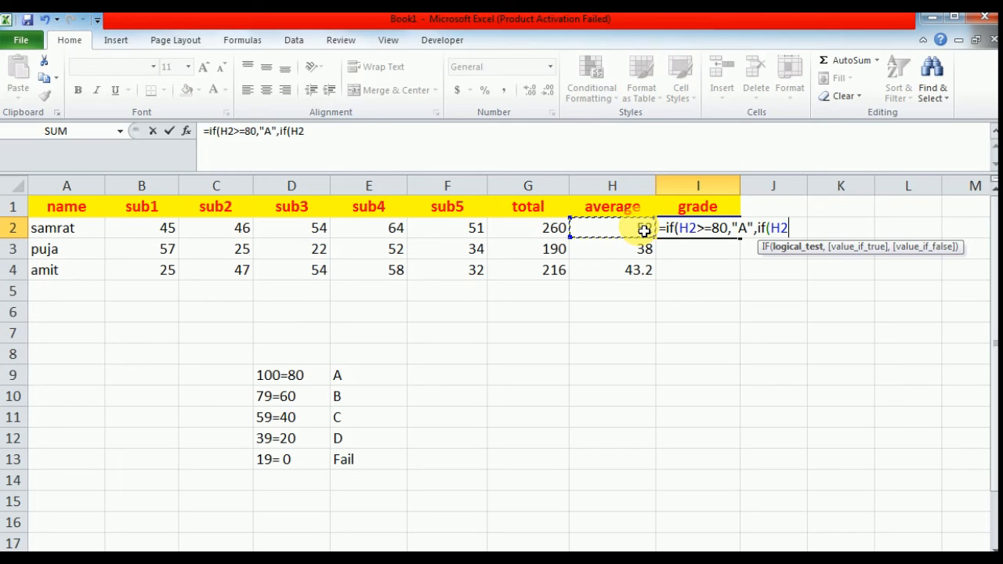
type(">=60")
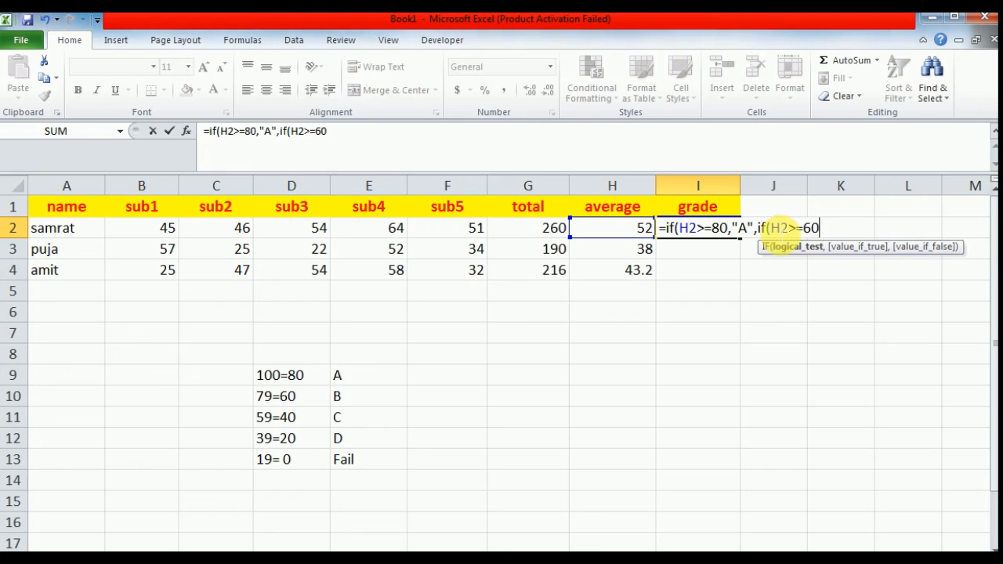
type(",")
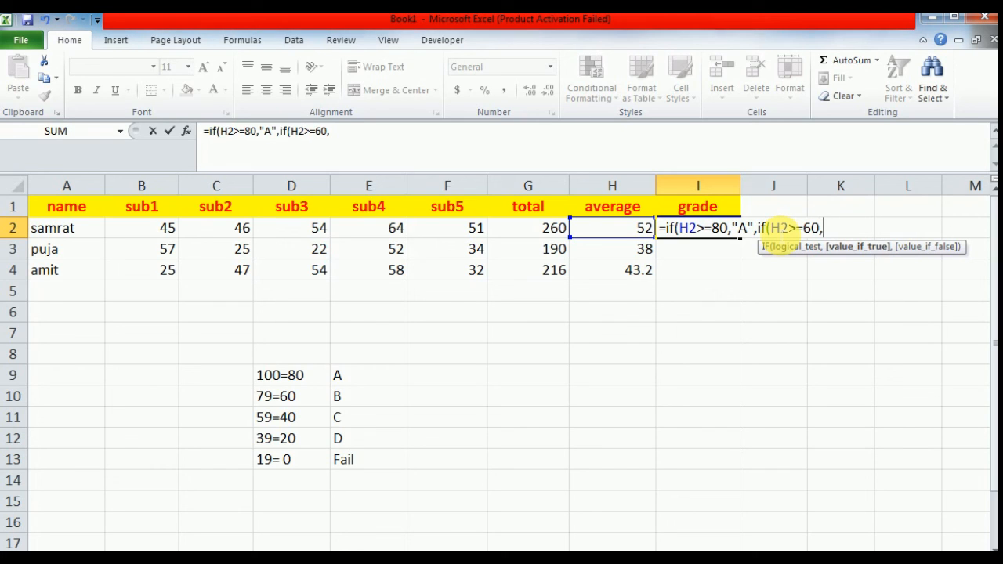
type("\"B\",")
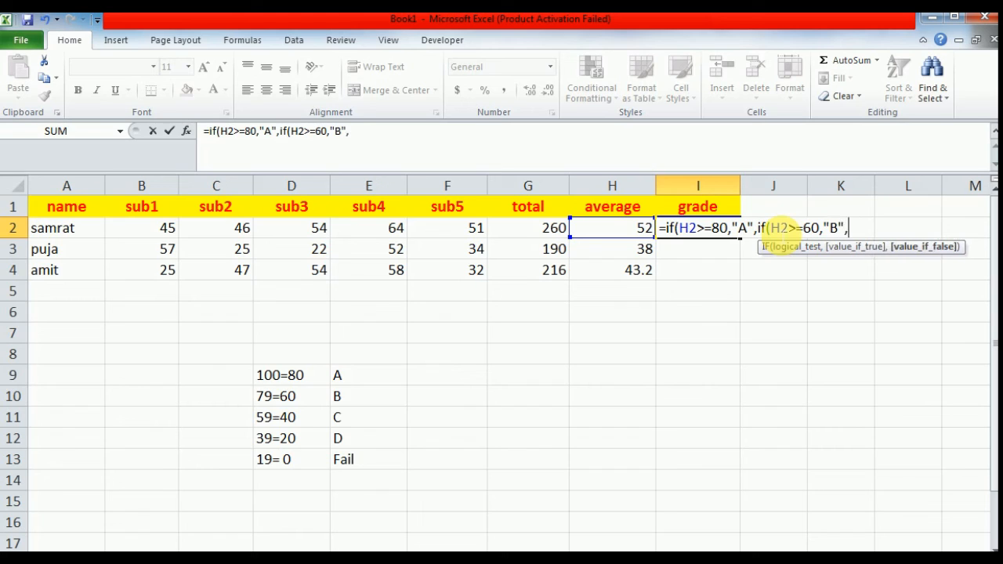
Nest the next condition if(H2>=40,"C", in the I2 grade formula.
type("i")
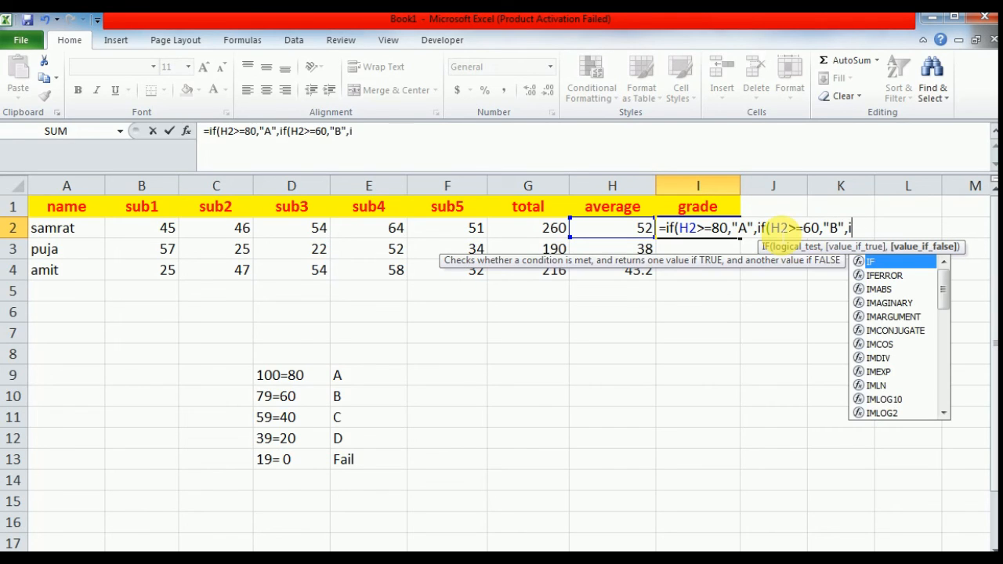
type("f")
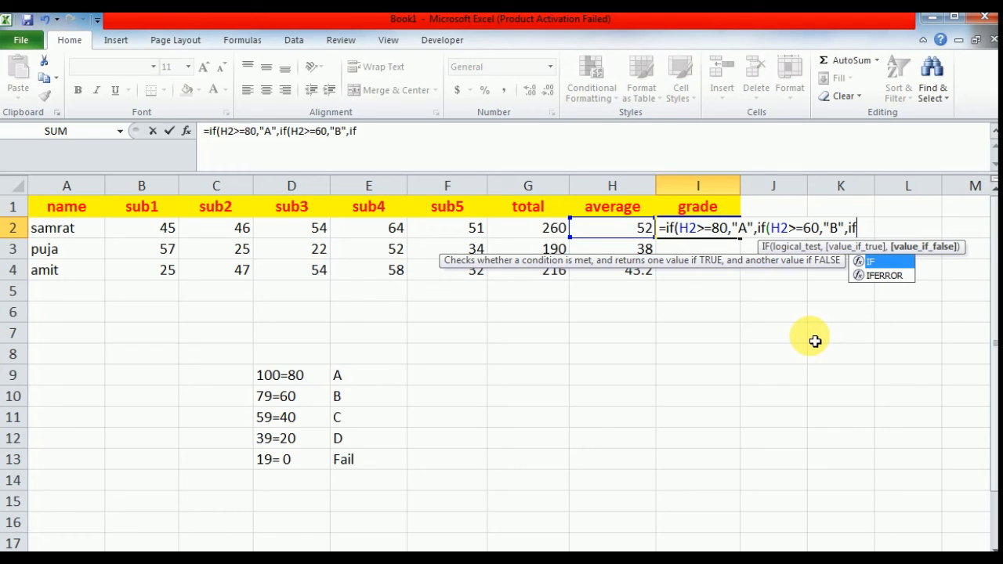
type("(")
left_click(644, 236)
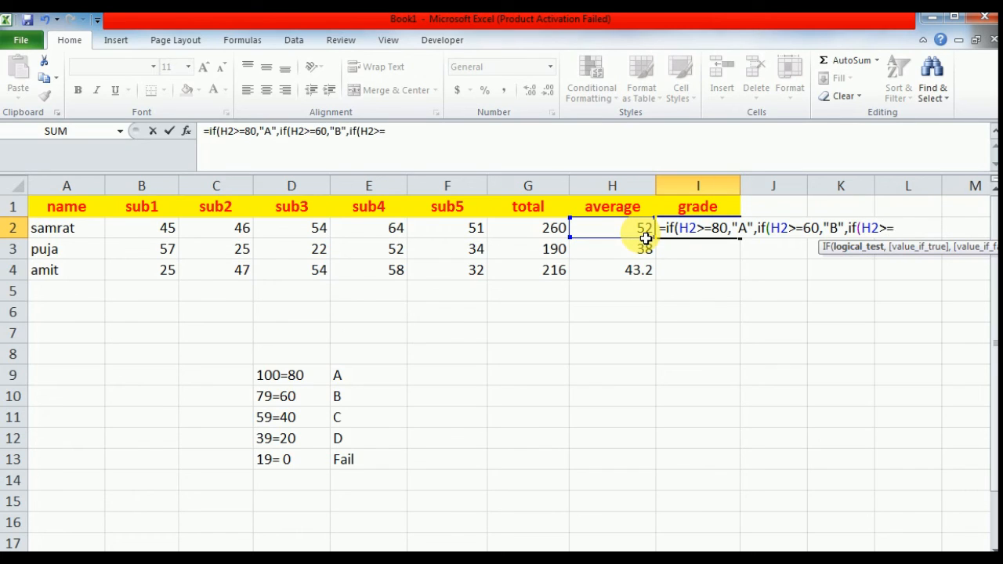
type(",\"C\"")
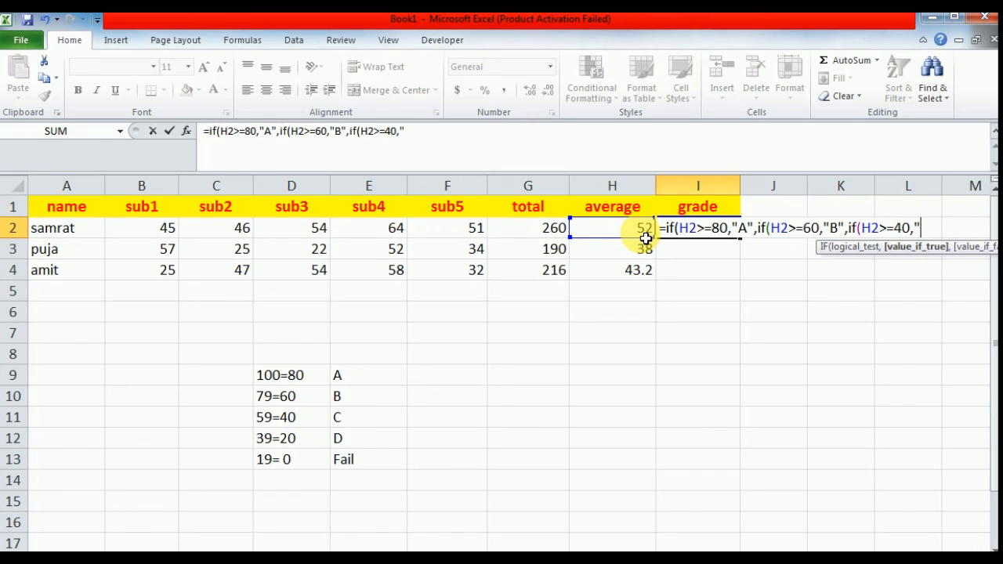
type(",")
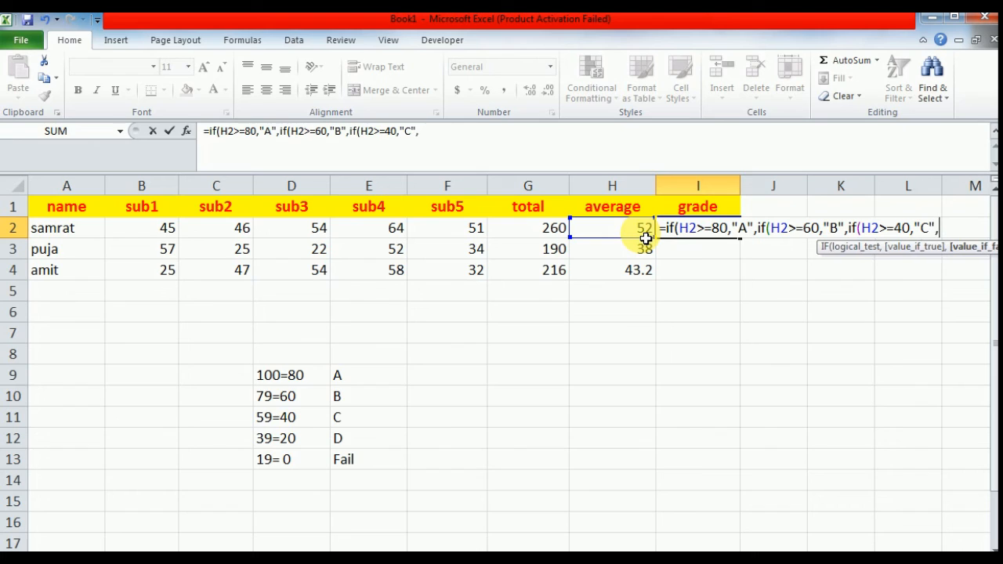
Finish the I2 grade formula with if(H2>=20,"D","fail"), close all four nested IFs and commit it.
type("if(")
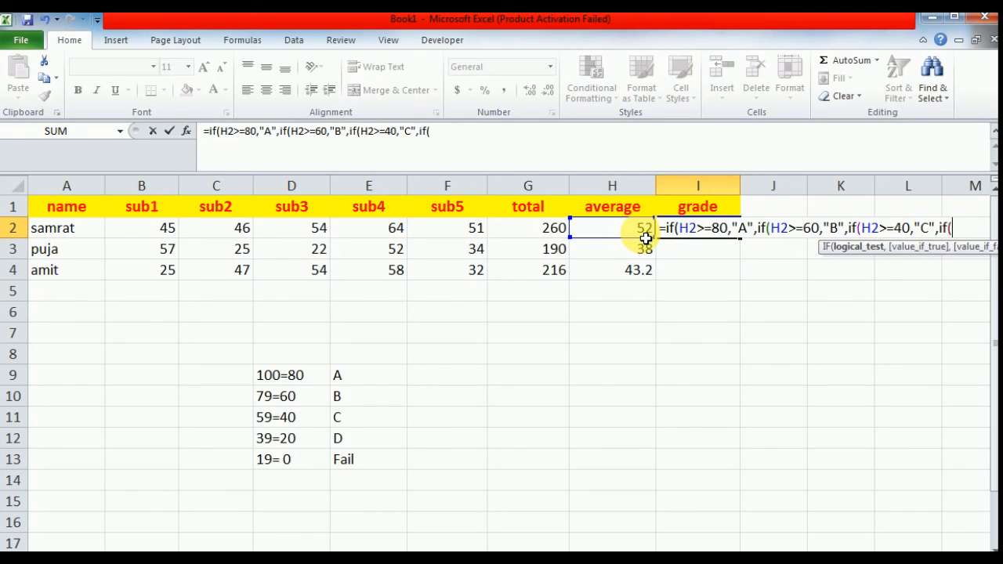
type("h2")
key("BackSpace")
key("BackSpace")
type("H")
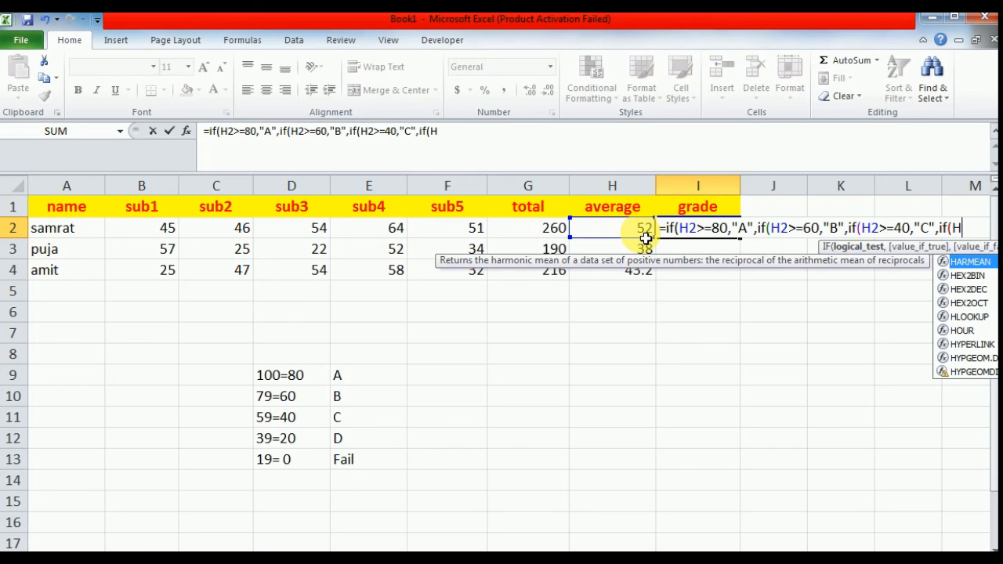
type("2>=")
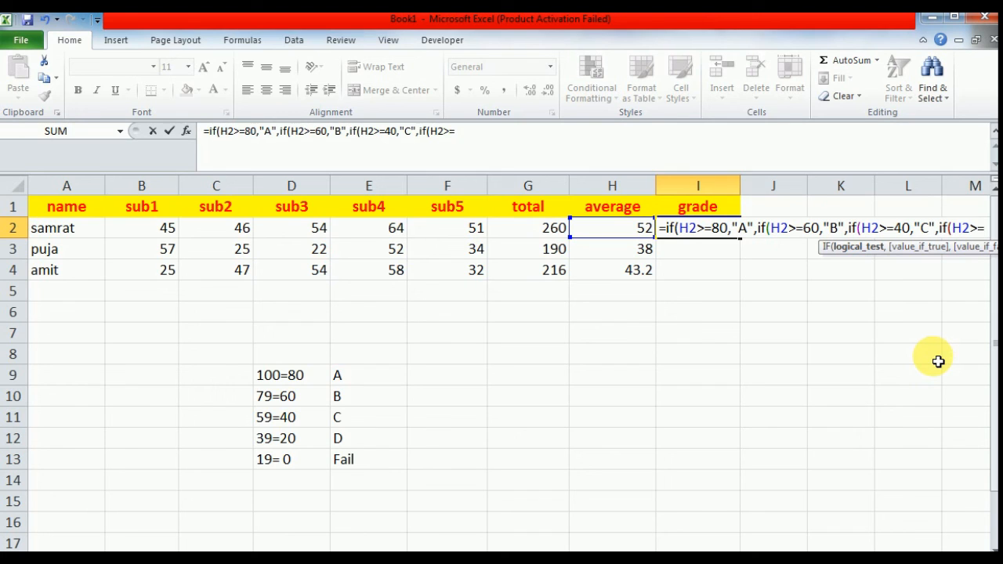
type("20")
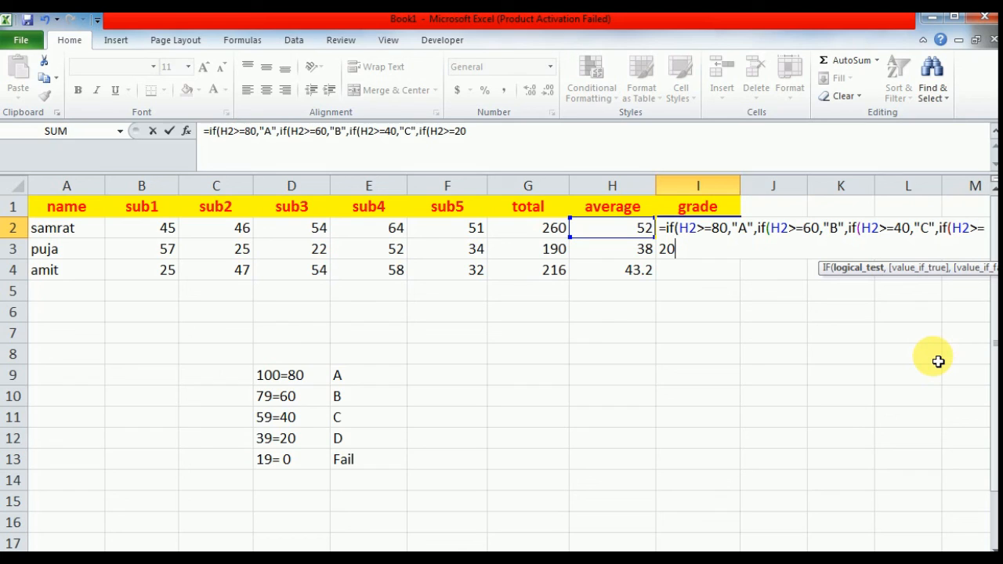
type(",")
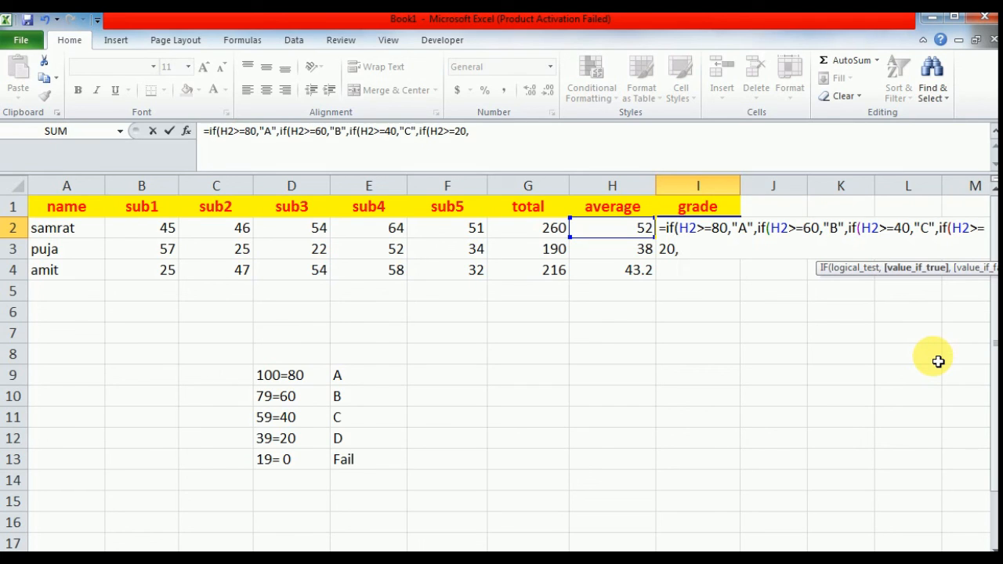
type("\"D\",\"fail")
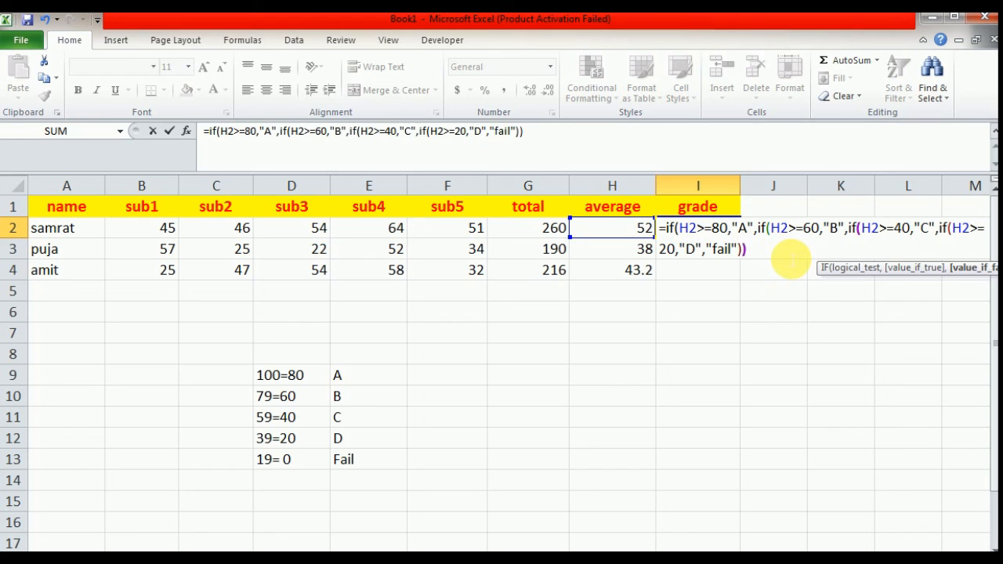
type(")))")
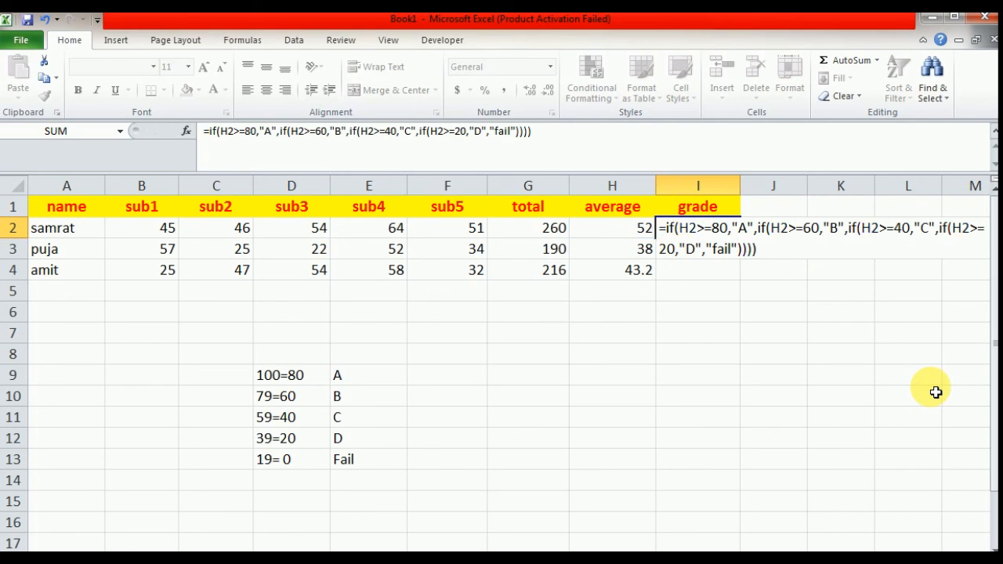
key("Return")
key("Up")
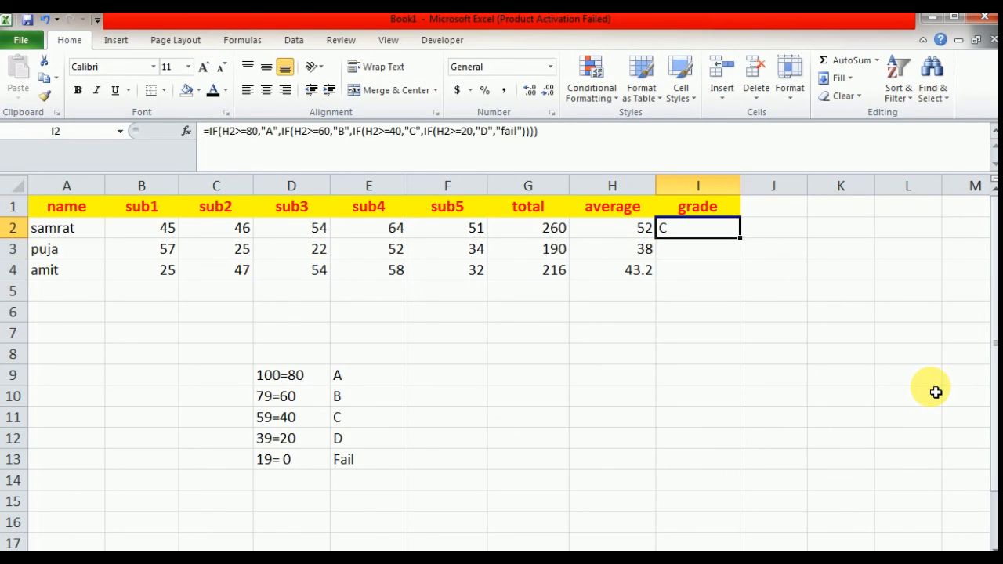
Fill the grade formula from I2 down to I4, comparing the first two students' averages and grades with the grade key.
left_click(649, 235)
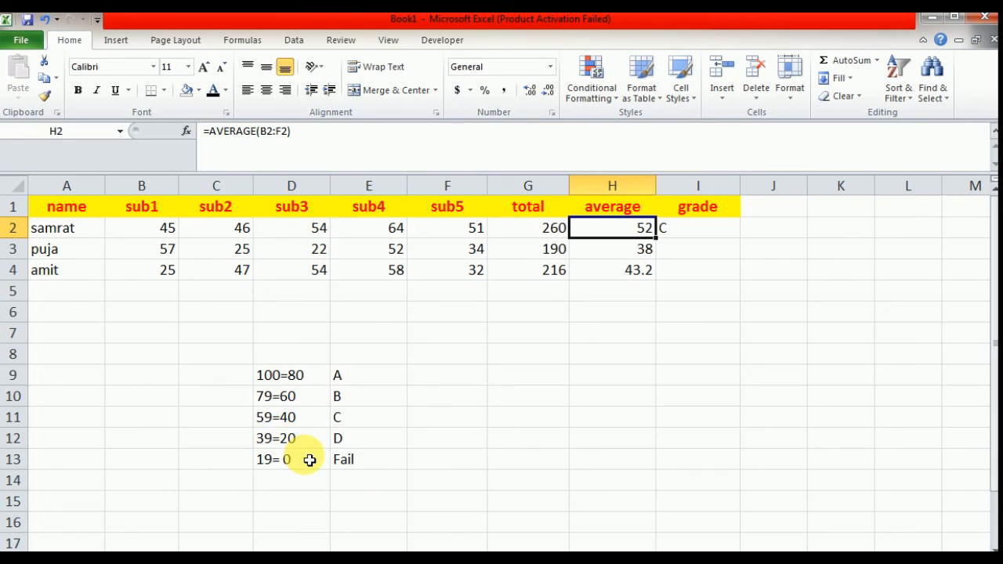
left_click(297, 422)
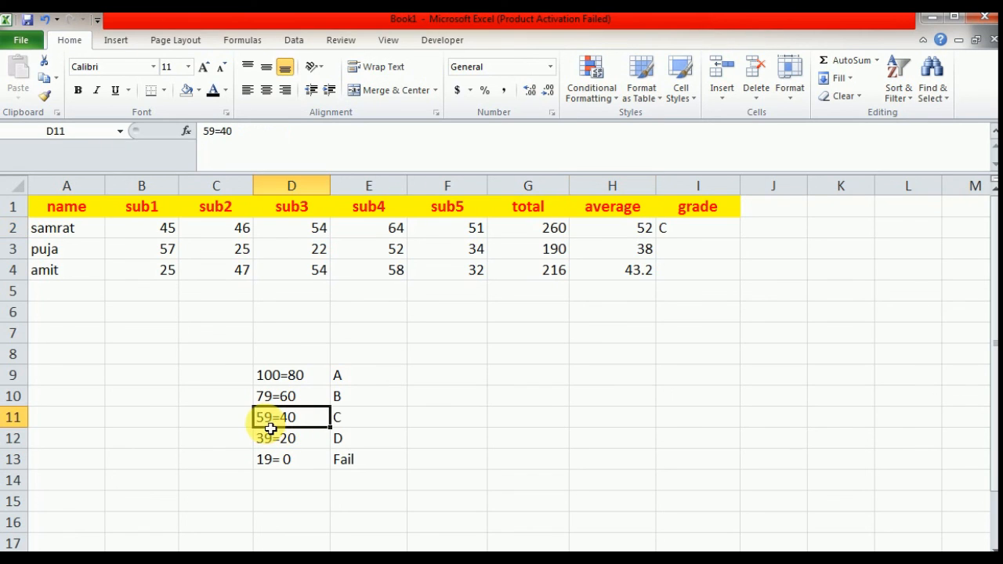
left_click(352, 421)
left_click(680, 229)
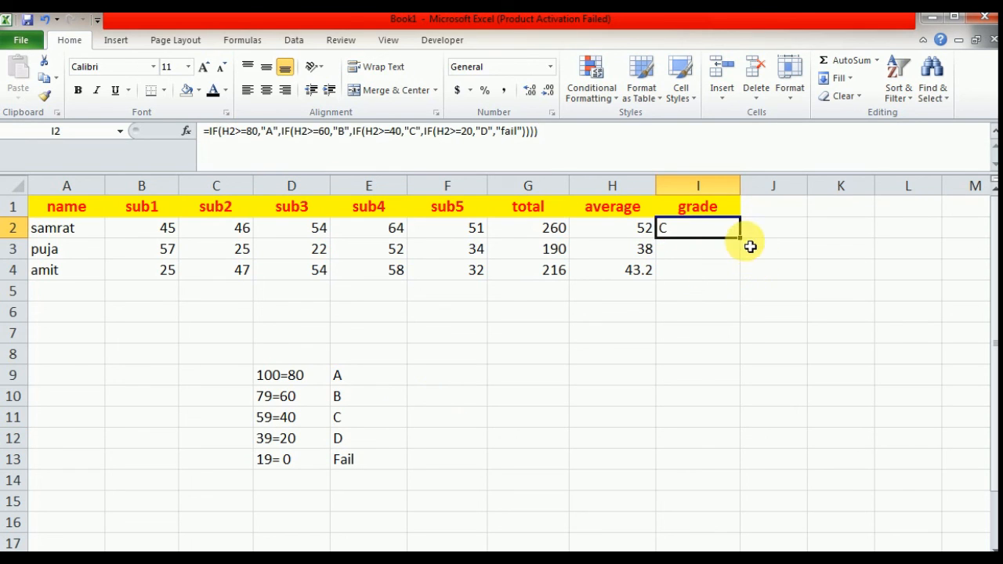
left_click_drag(748, 243, 736, 276)
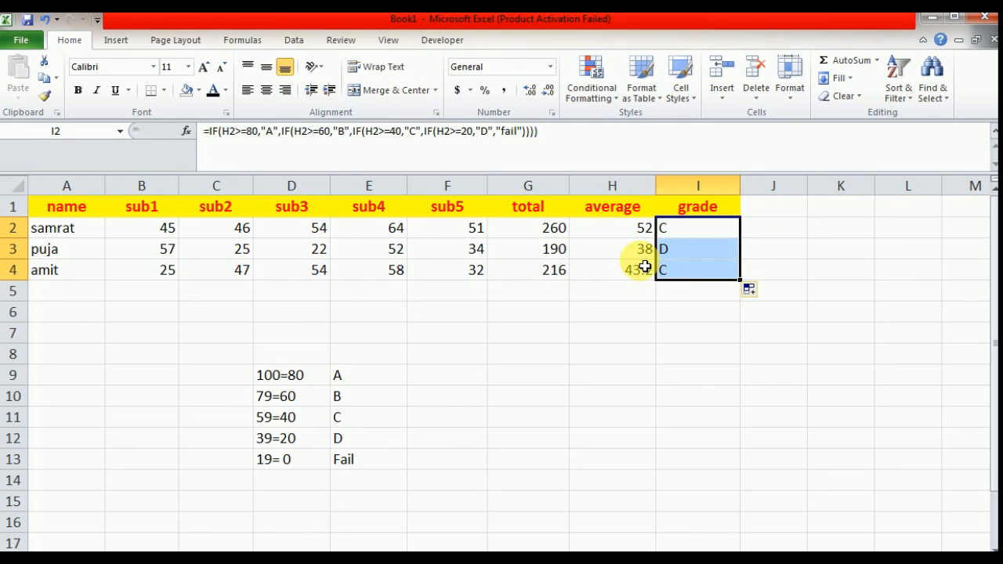
left_click(271, 444)
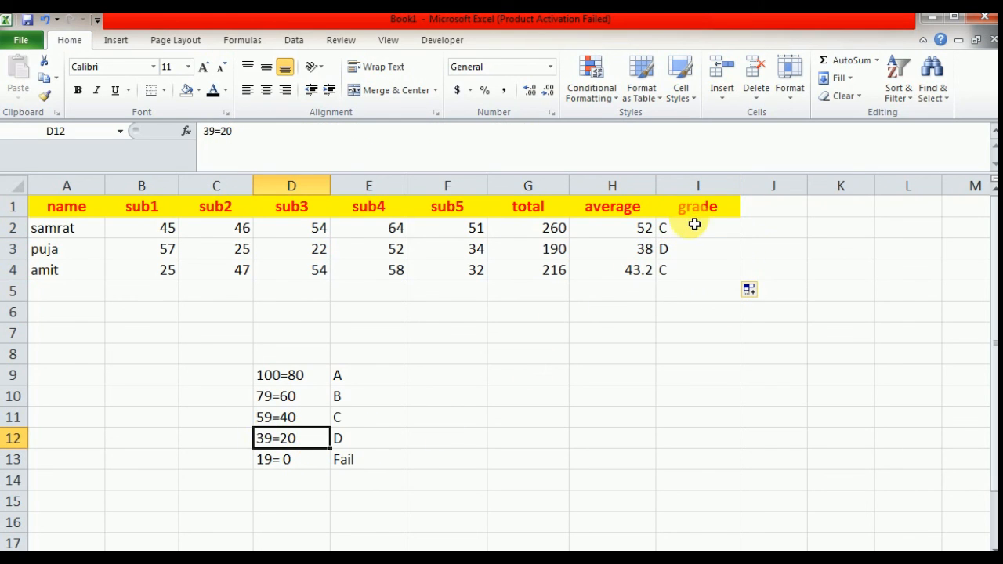
left_click(652, 251)
left_click(686, 257)
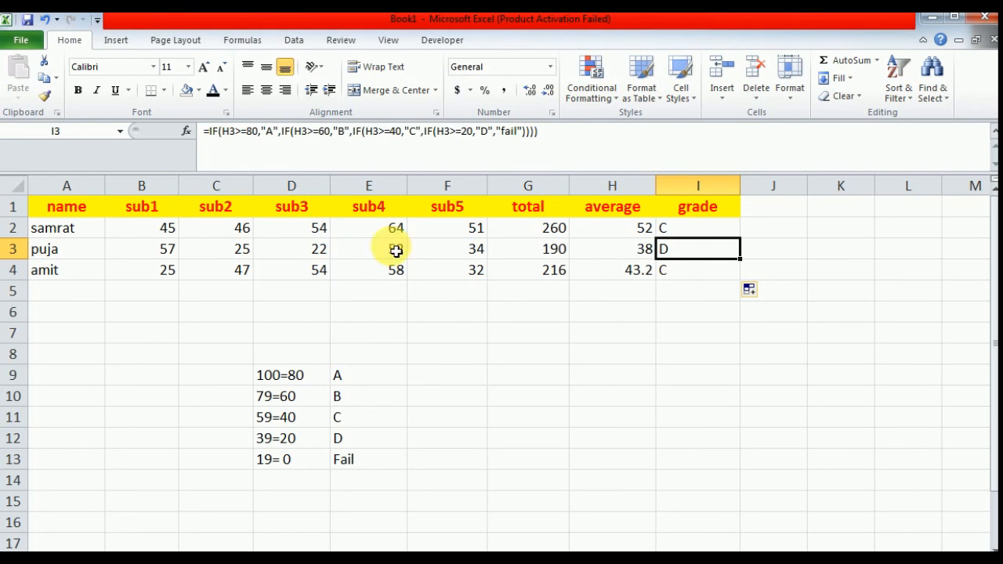
Change the first student's sub1 mark in B2 to 99 to test the formulas.
left_click(167, 237)
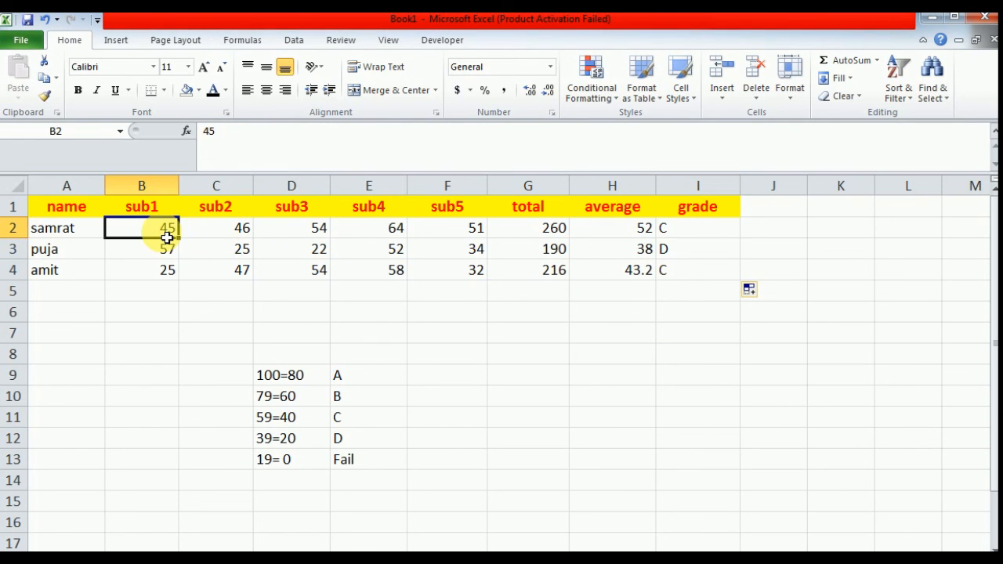
type("99")
key("Return")
key("Up")
key("Right")
key("Right")
left_click(167, 234)
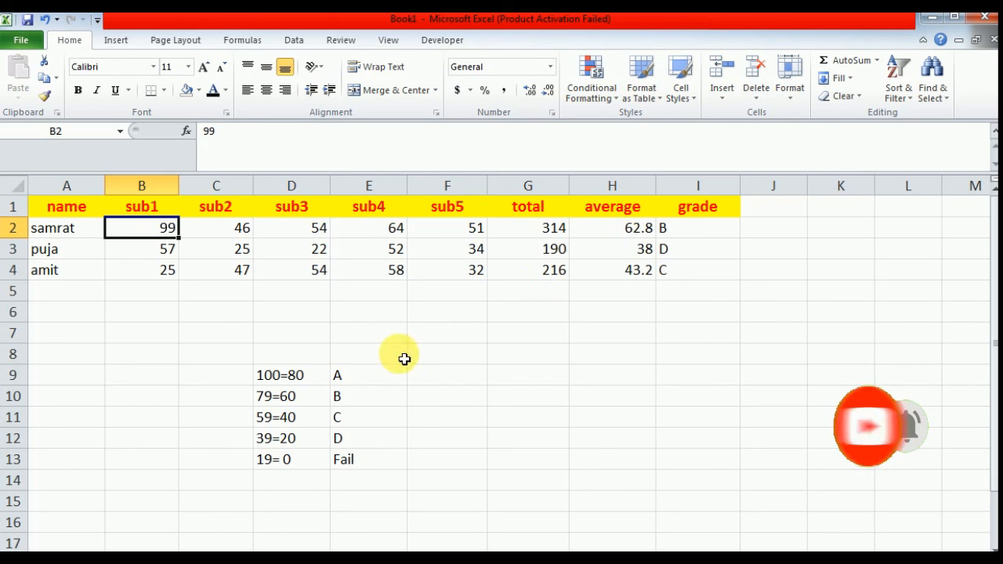
Check the first student's recalculated grade against the 79=60 row of the key, and review the total, average and grade in row 2.
left_click(292, 398)
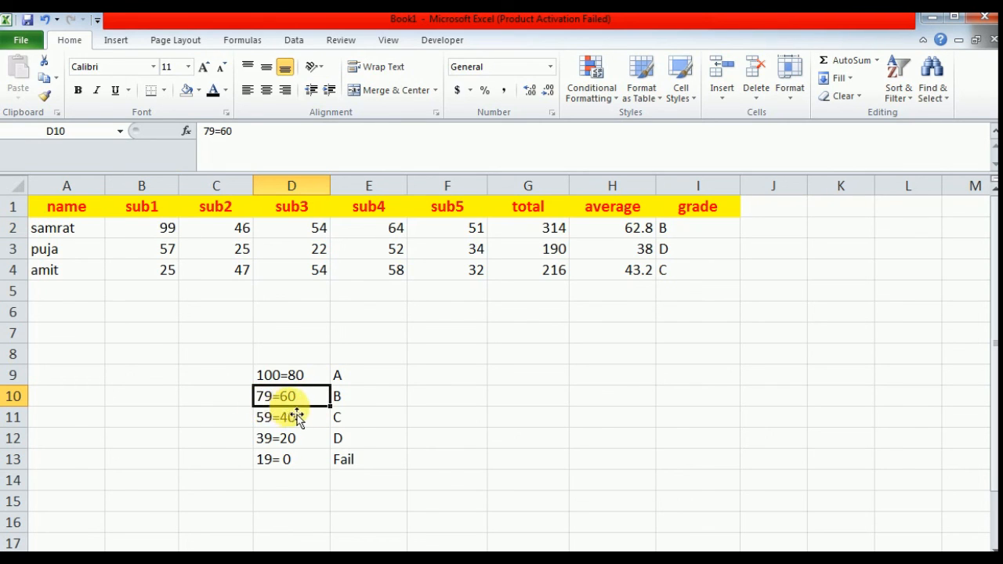
left_click(363, 400)
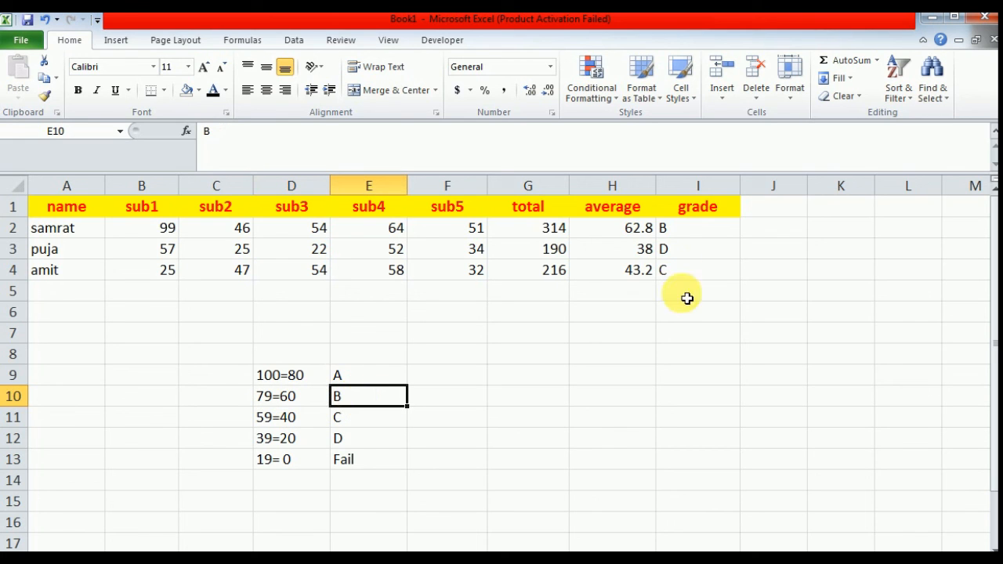
left_click(662, 227)
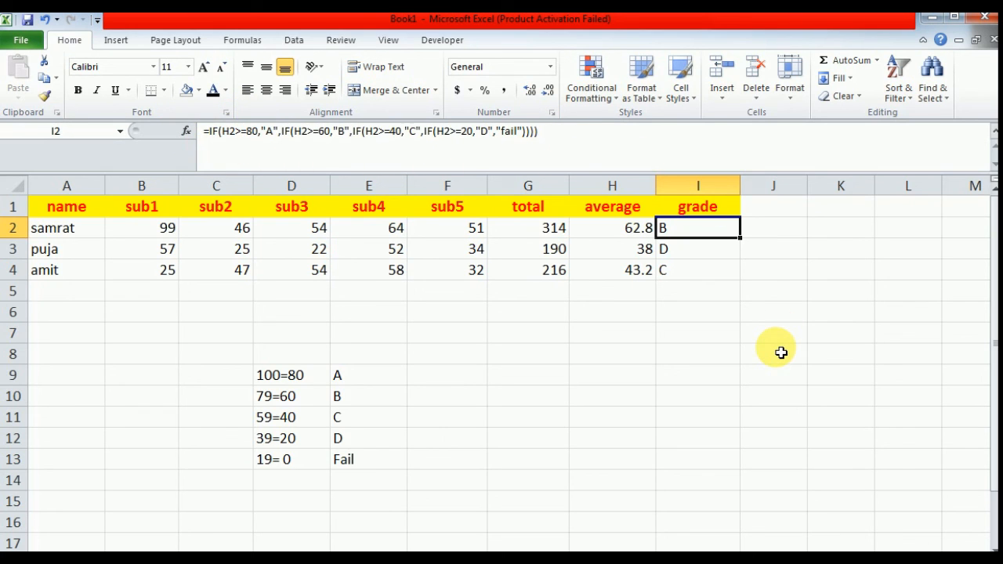
left_click(546, 234)
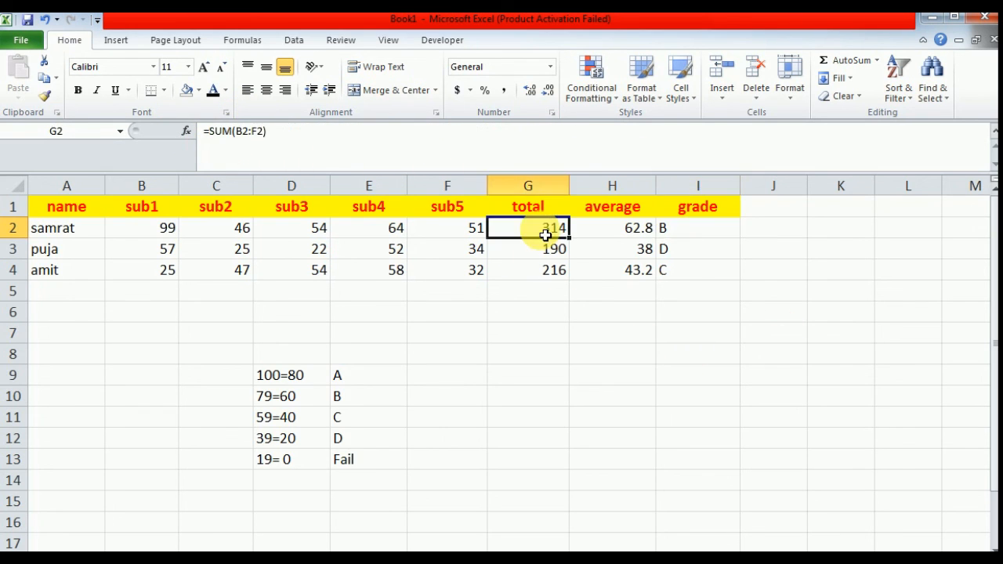
left_click(628, 233)
left_click(689, 237)
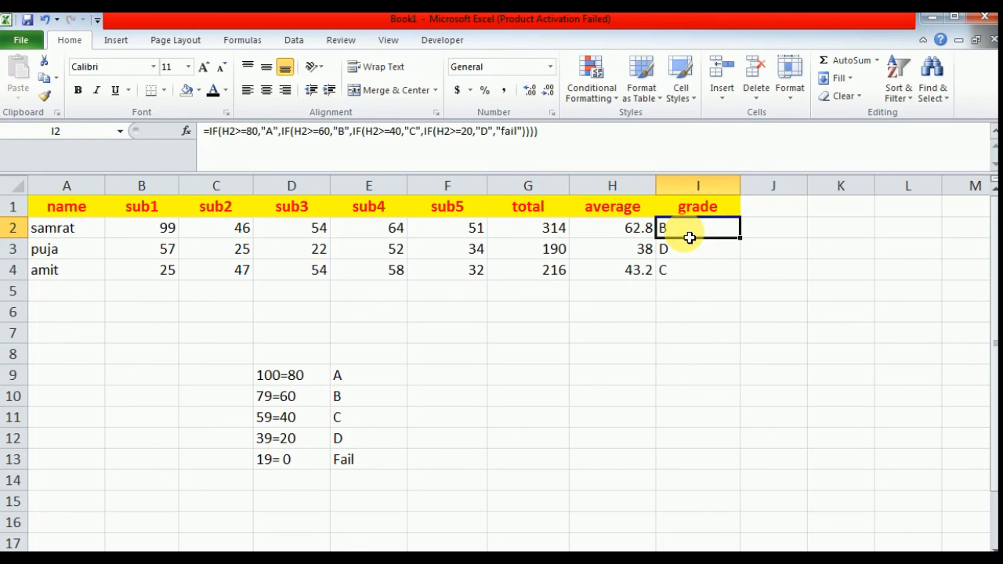